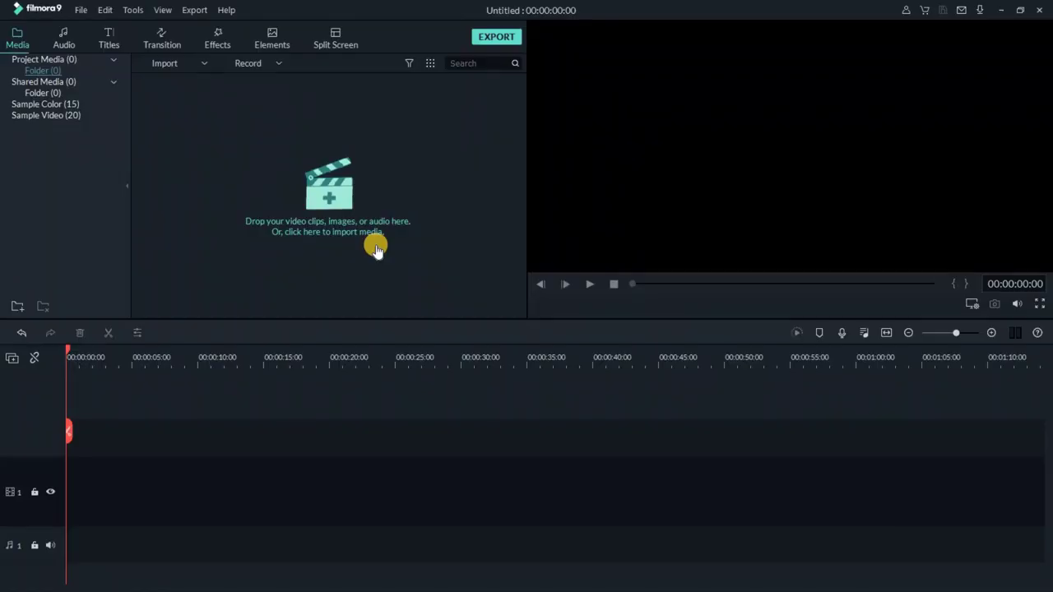
{"action": "left_click", "coordinate": [327, 188]}
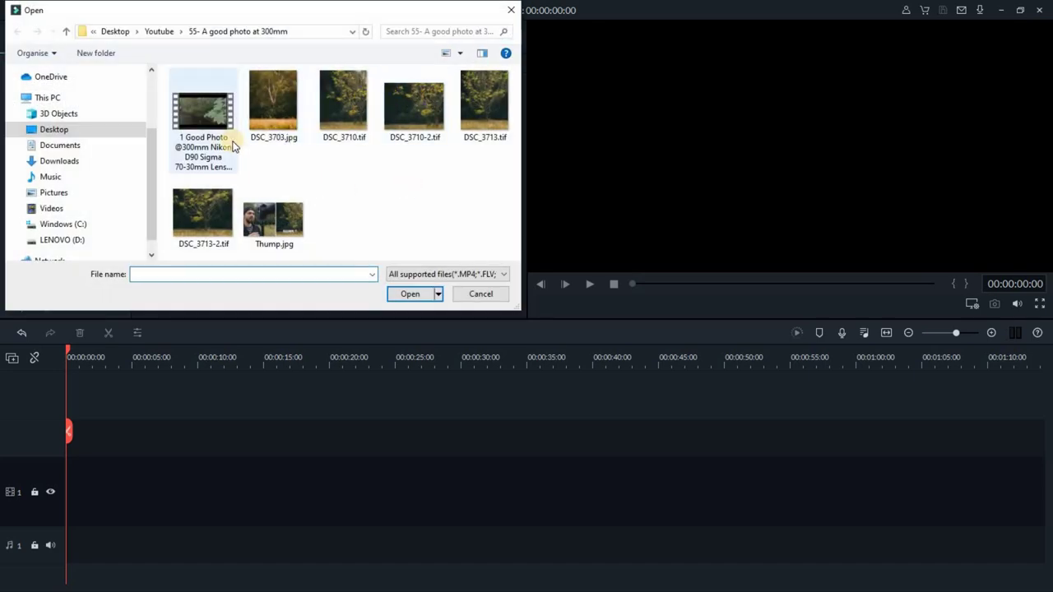
{"action": "left_click", "coordinate": [211, 142]}
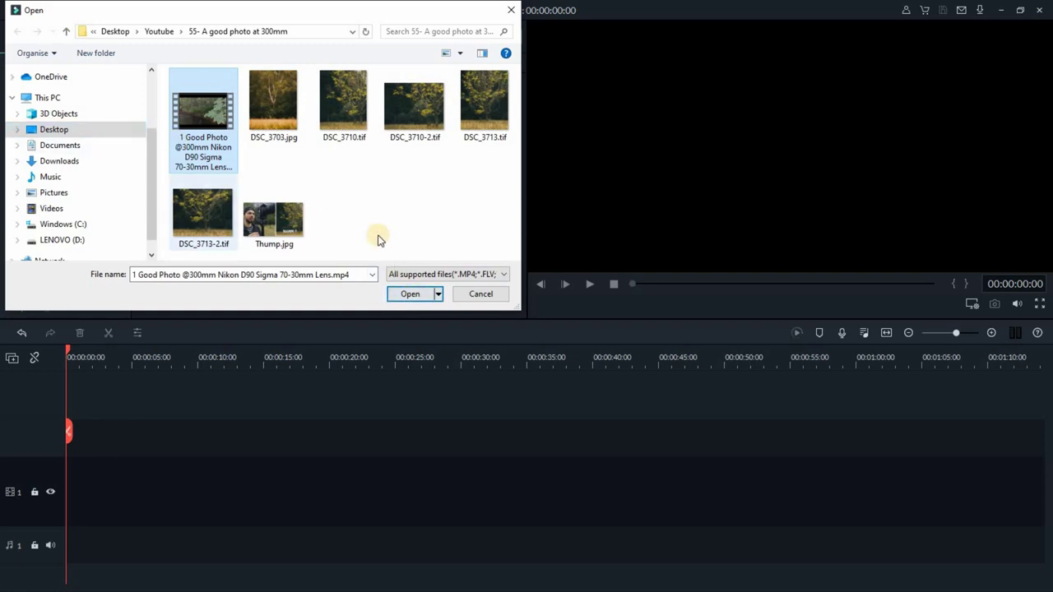
{"action": "left_click", "coordinate": [402, 294]}
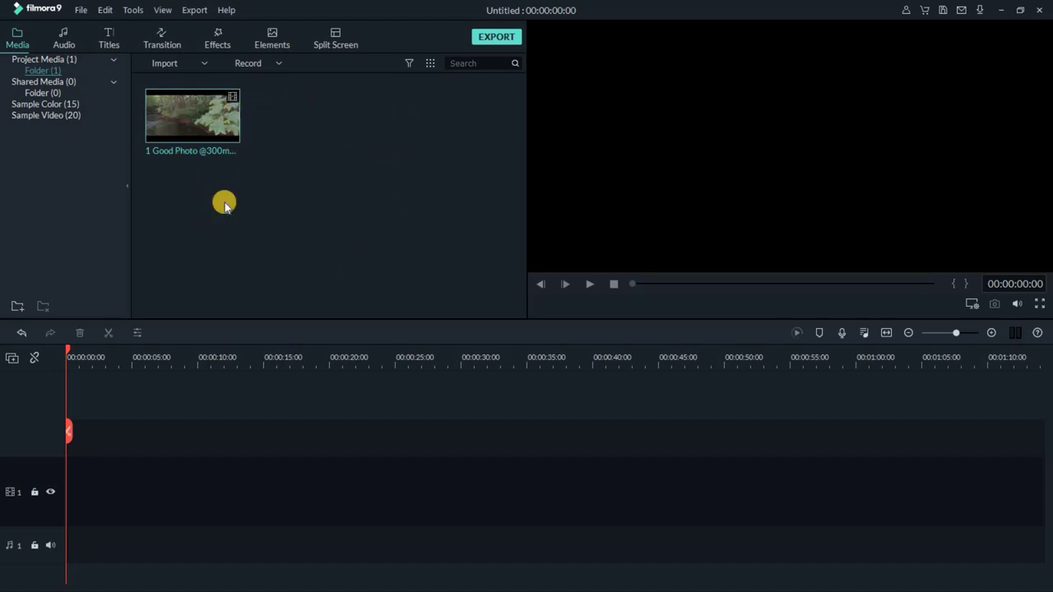
- Import the photos DSC_3703.jpg, DSC_3710.tif, DSC_3710-2.tif and DSC_3713.tif into the project media
{"action": "mouse_move", "coordinate": [230, 137]}
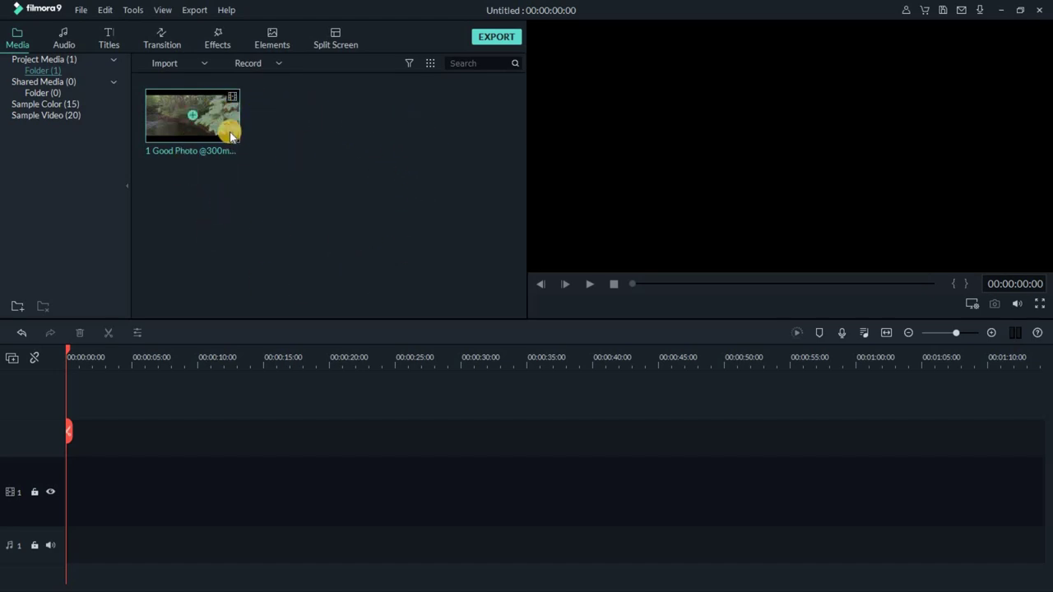
{"action": "left_click", "coordinate": [181, 72]}
{"action": "left_click", "coordinate": [177, 79]}
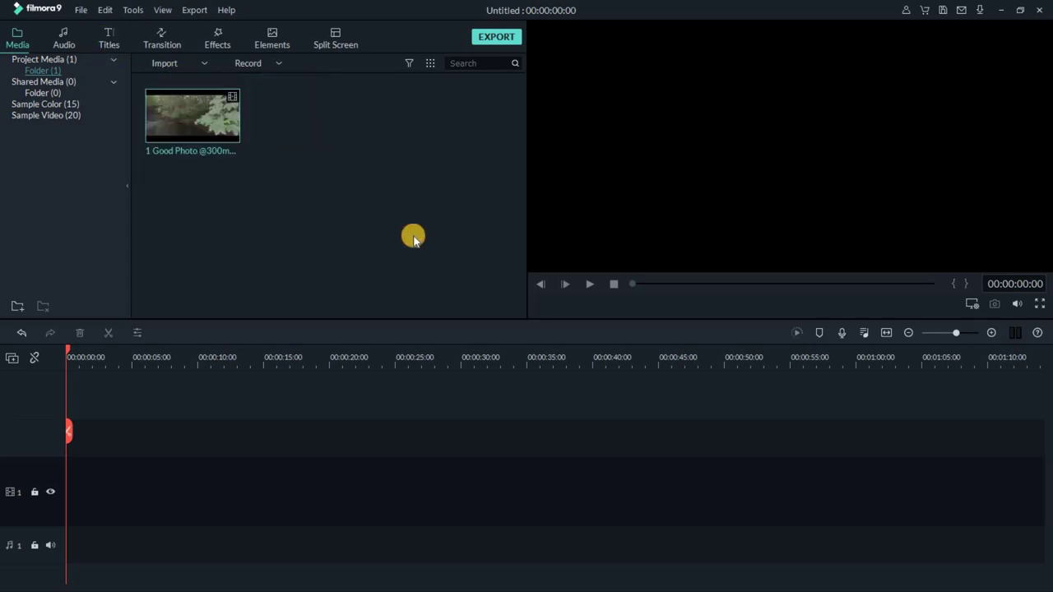
{"action": "left_click_drag", "start_coordinate": [295, 169], "coordinate": [501, 132]}
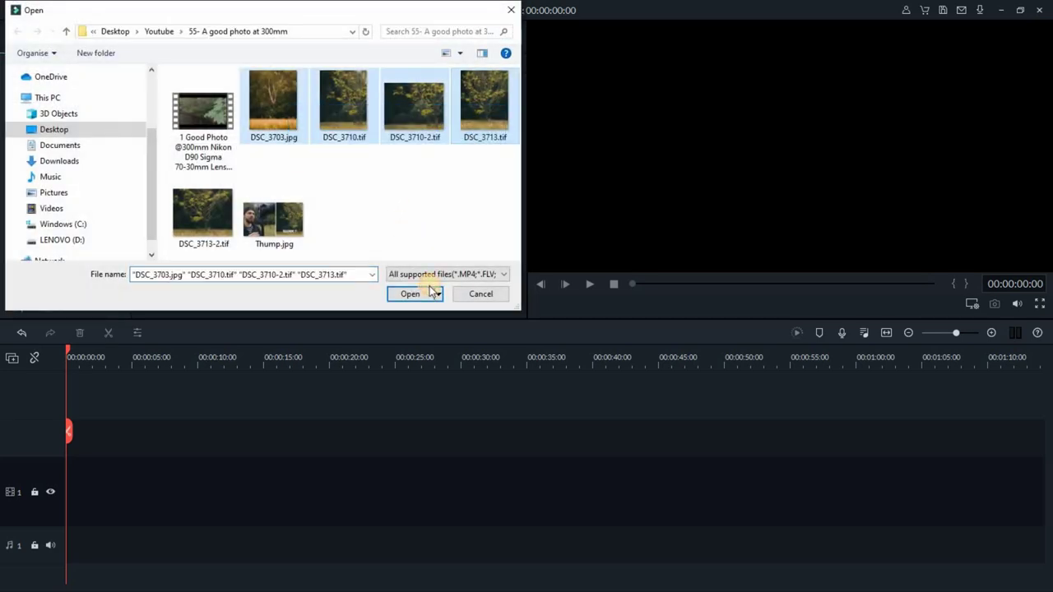
{"action": "left_click", "coordinate": [410, 294]}
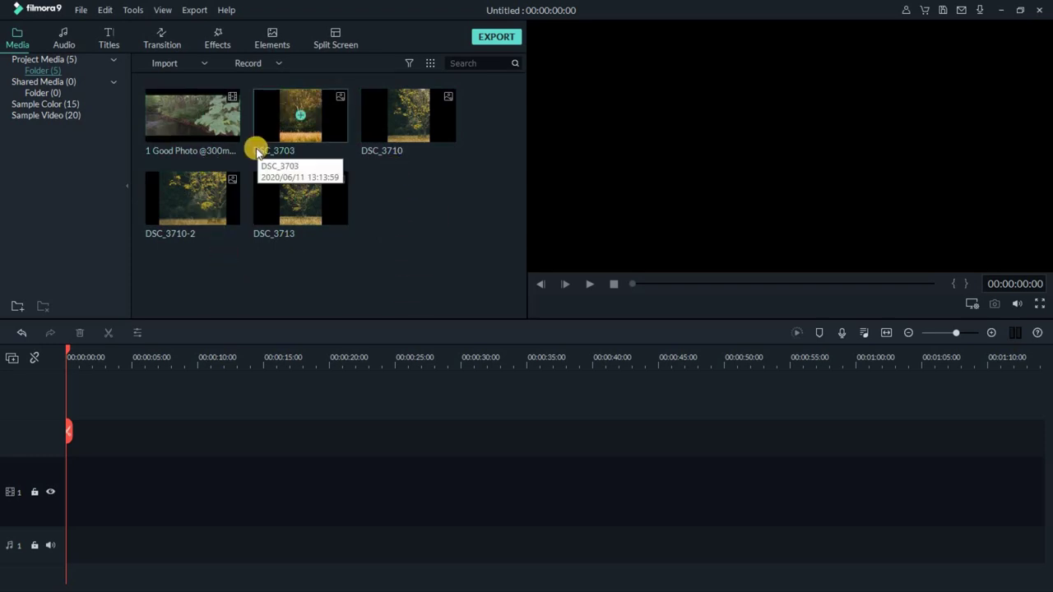
- Place the imported video clip at the beginning of video track 1 and select it
{"action": "left_click", "coordinate": [221, 118]}
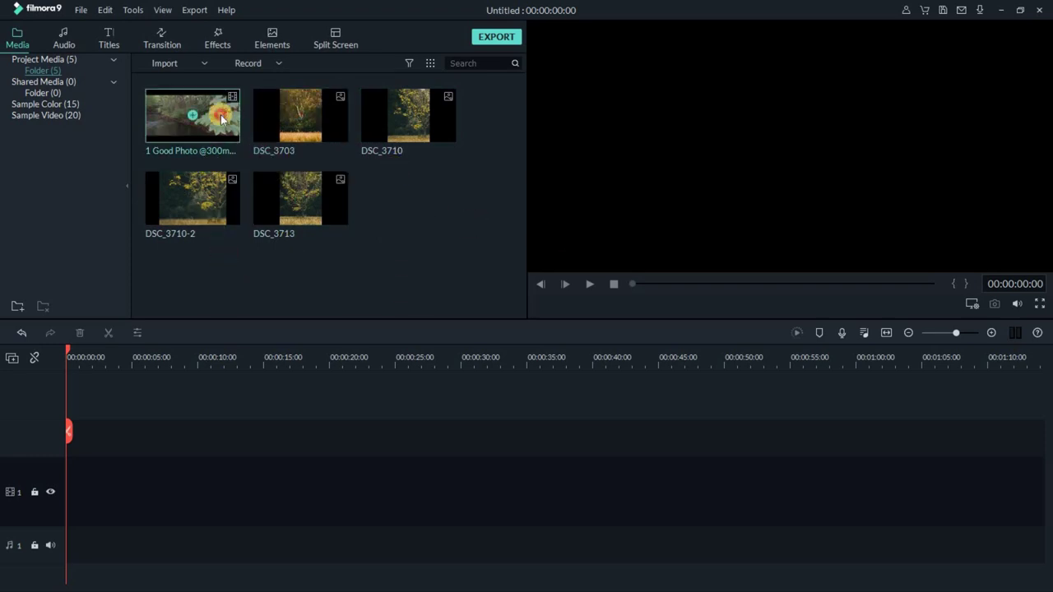
{"action": "left_click_drag", "start_coordinate": [220, 138], "coordinate": [74, 482]}
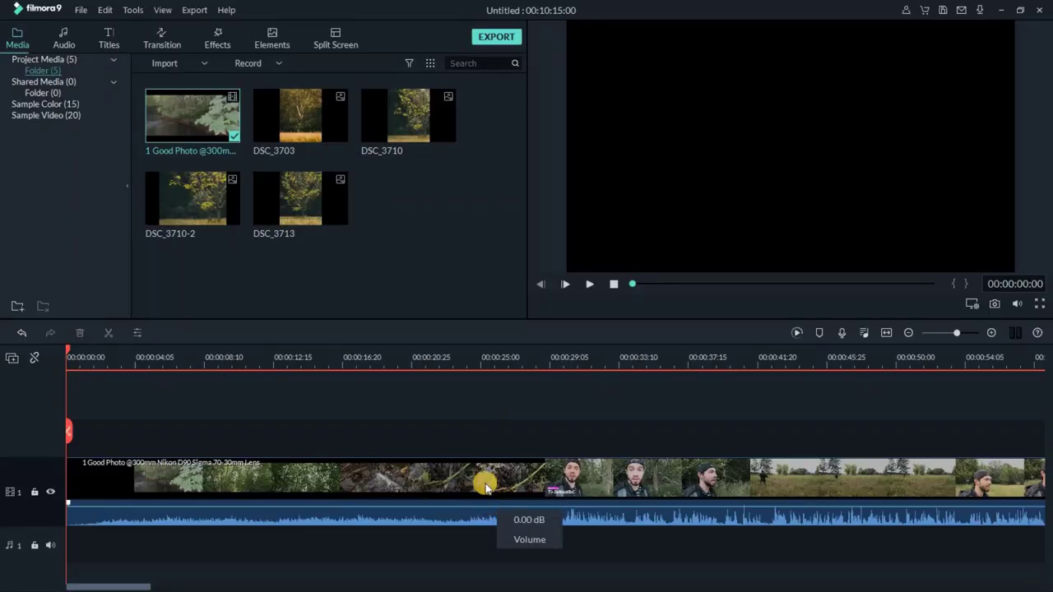
{"action": "left_click", "coordinate": [474, 485]}
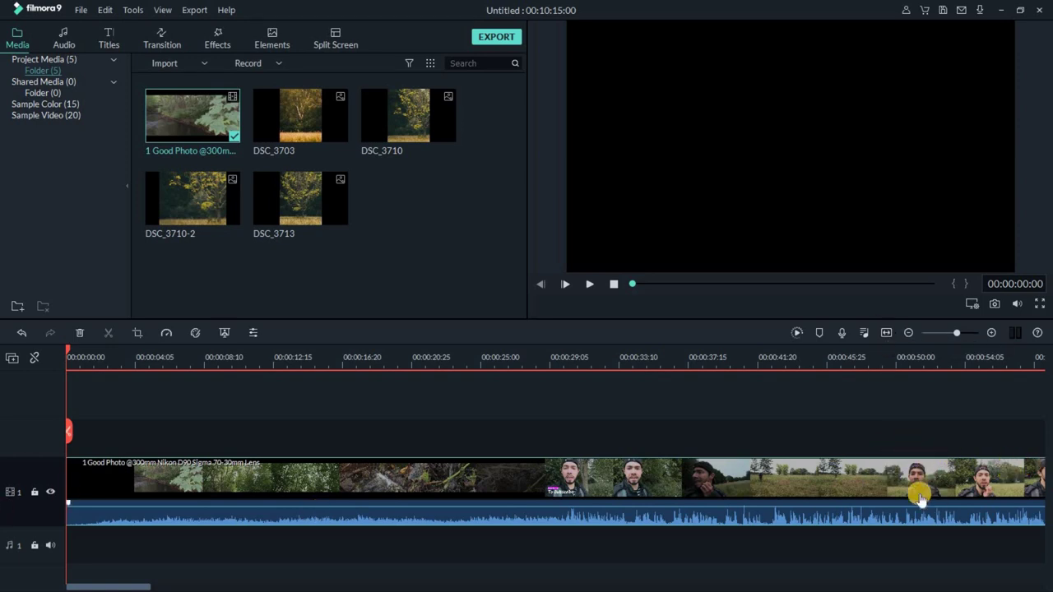
- Trim about 50 seconds off the beginning of the video clip and play back its new opening
{"action": "left_click", "coordinate": [886, 333]}
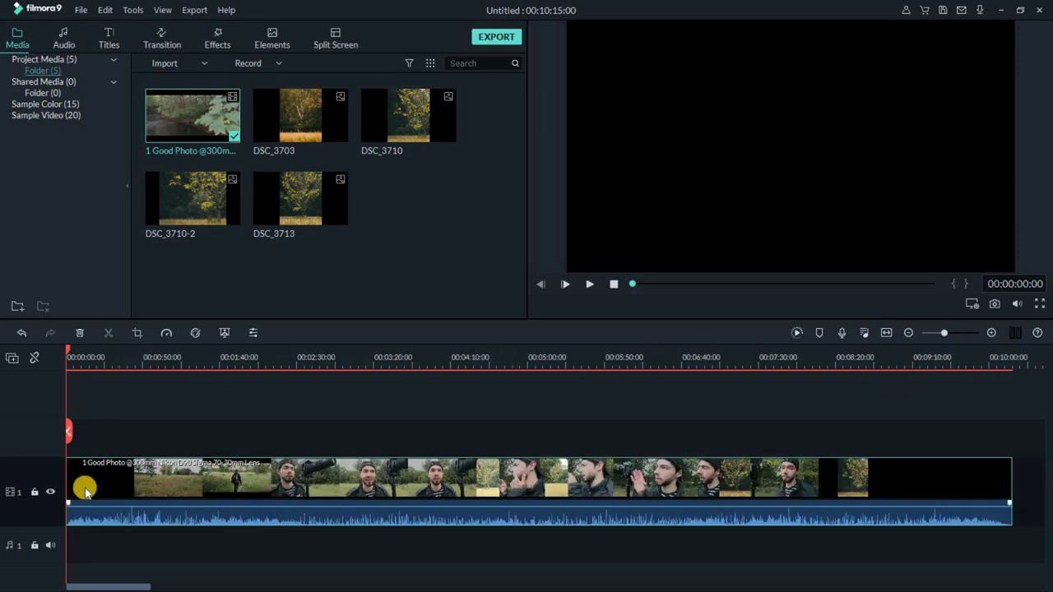
{"action": "left_click", "coordinate": [142, 490]}
{"action": "mouse_move", "coordinate": [137, 491]}
{"action": "left_mouse_down"}
{"action": "mouse_move", "coordinate": [57, 494]}
{"action": "mouse_move", "coordinate": [143, 502]}
{"action": "left_mouse_up"}
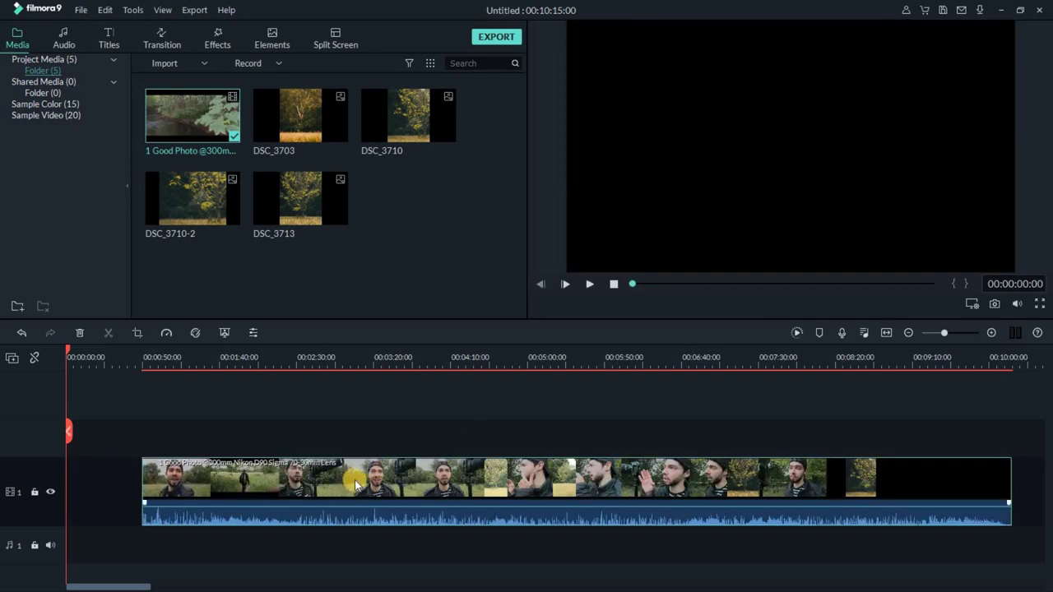
{"action": "left_click", "coordinate": [593, 284]}
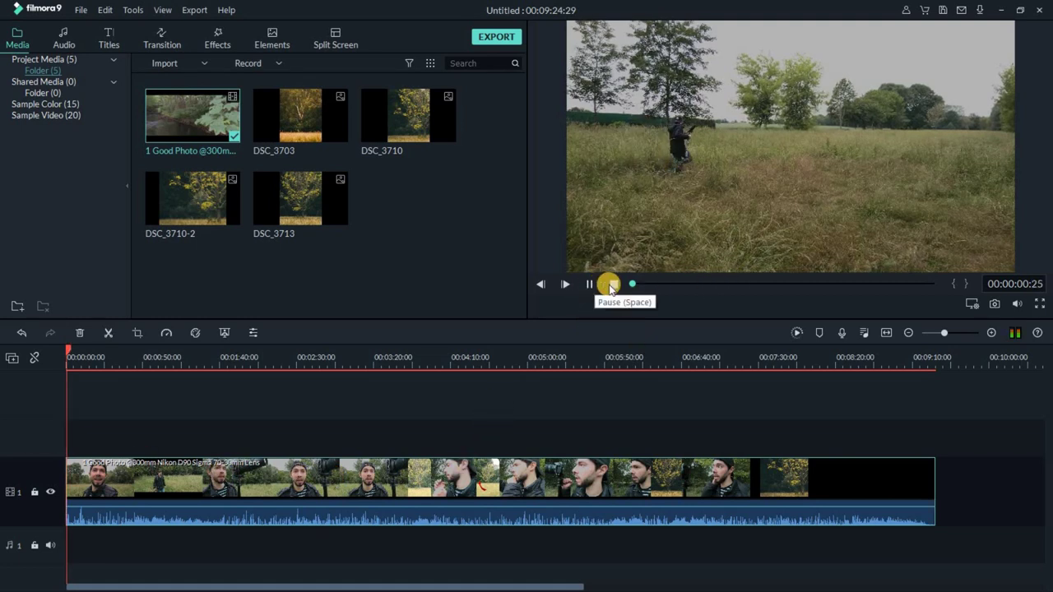
{"action": "left_click", "coordinate": [613, 284]}
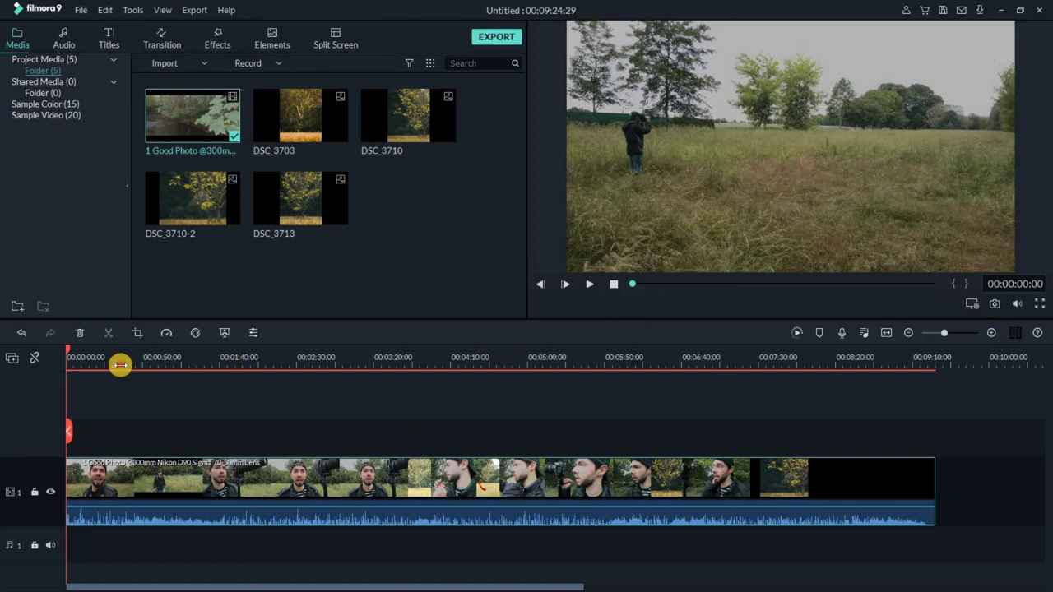
- Add the Fade transition to the beginning of the video clip and preview it
{"action": "left_click_drag", "start_coordinate": [120, 365], "coordinate": [630, 367]}
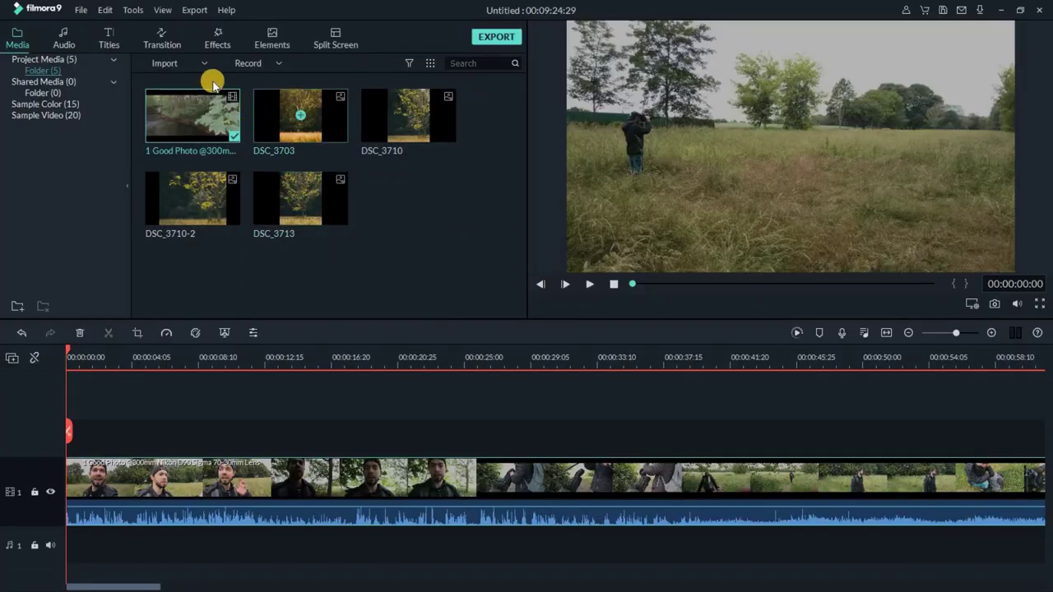
{"action": "left_click", "coordinate": [162, 46]}
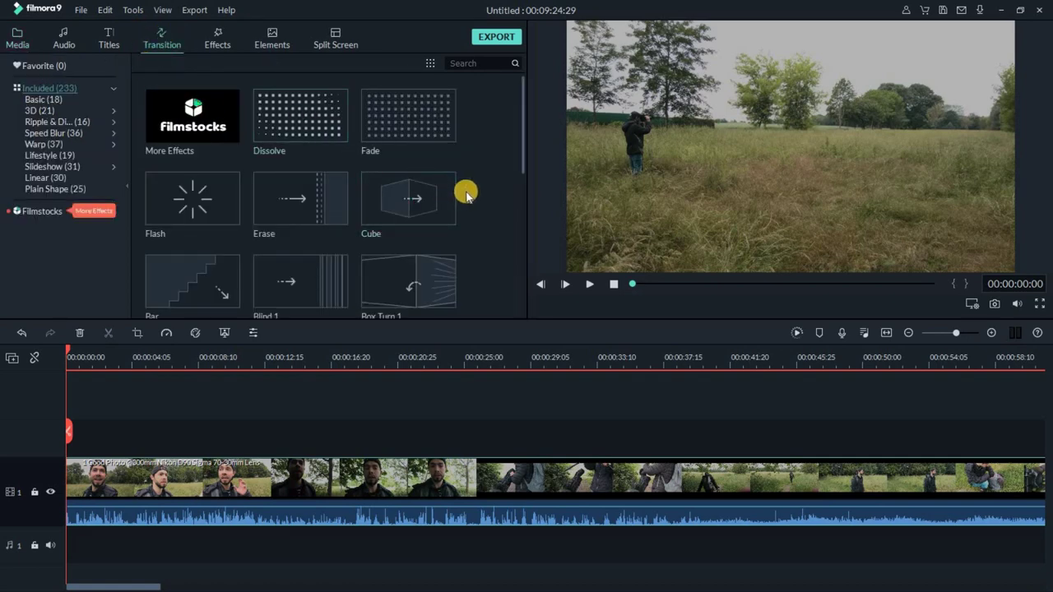
{"action": "scroll", "coordinate": [486, 193], "scroll_direction": "down", "scroll_amount": 5}
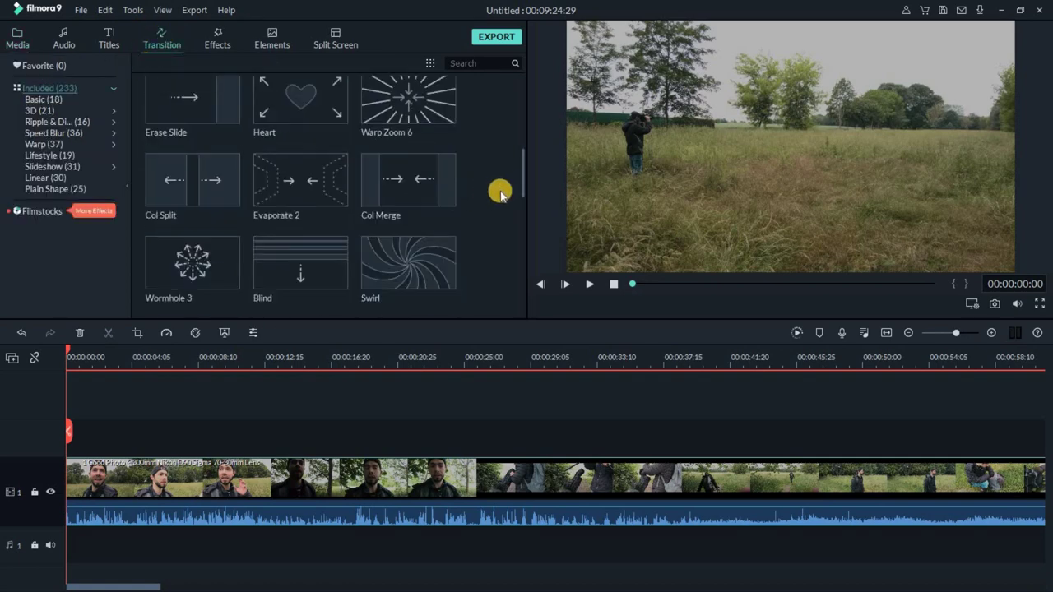
{"action": "scroll", "coordinate": [500, 192], "scroll_direction": "down", "scroll_amount": 5}
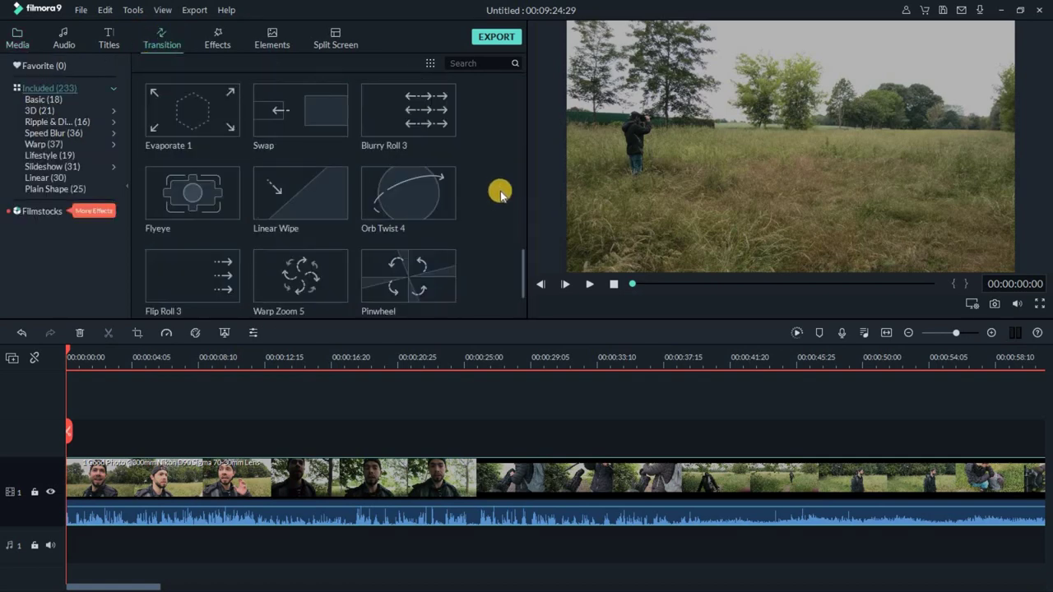
{"action": "scroll", "coordinate": [245, 175], "scroll_direction": "up", "scroll_amount": 15}
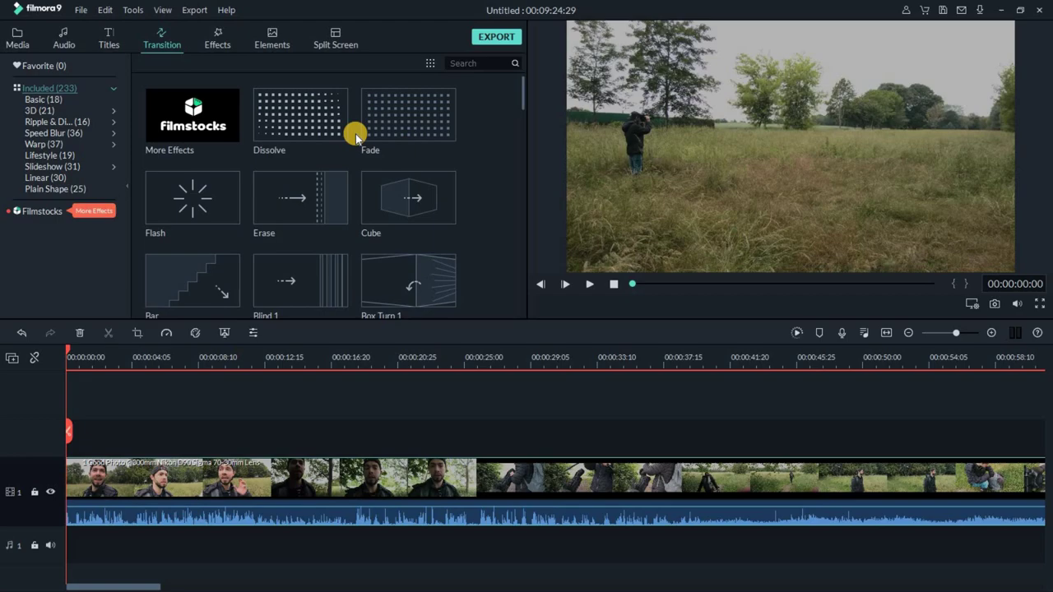
{"action": "scroll", "coordinate": [491, 217], "scroll_direction": "down", "scroll_amount": 10}
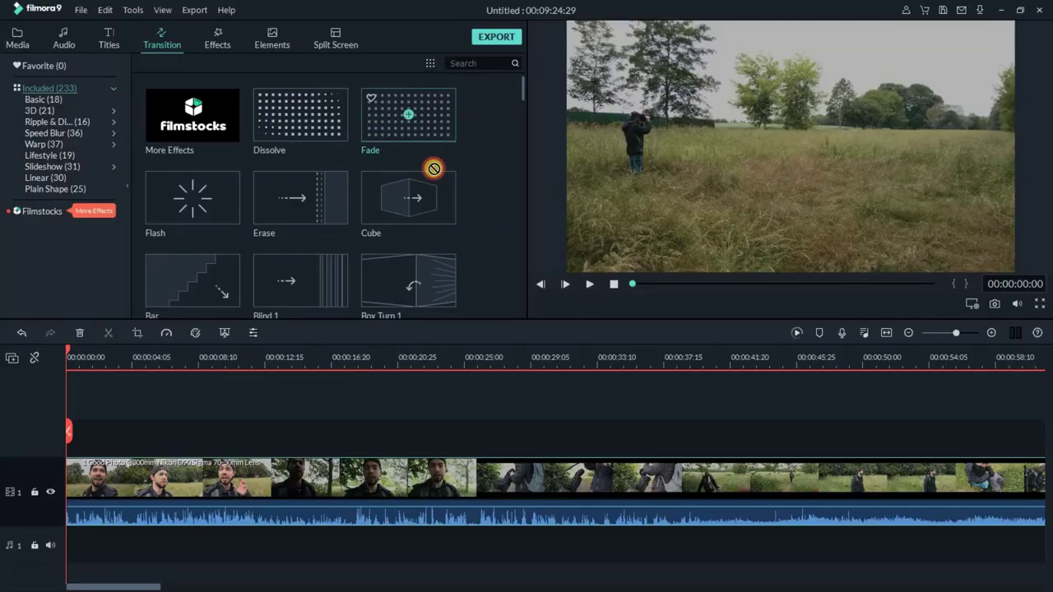
{"action": "left_click_drag", "start_coordinate": [434, 169], "coordinate": [84, 496]}
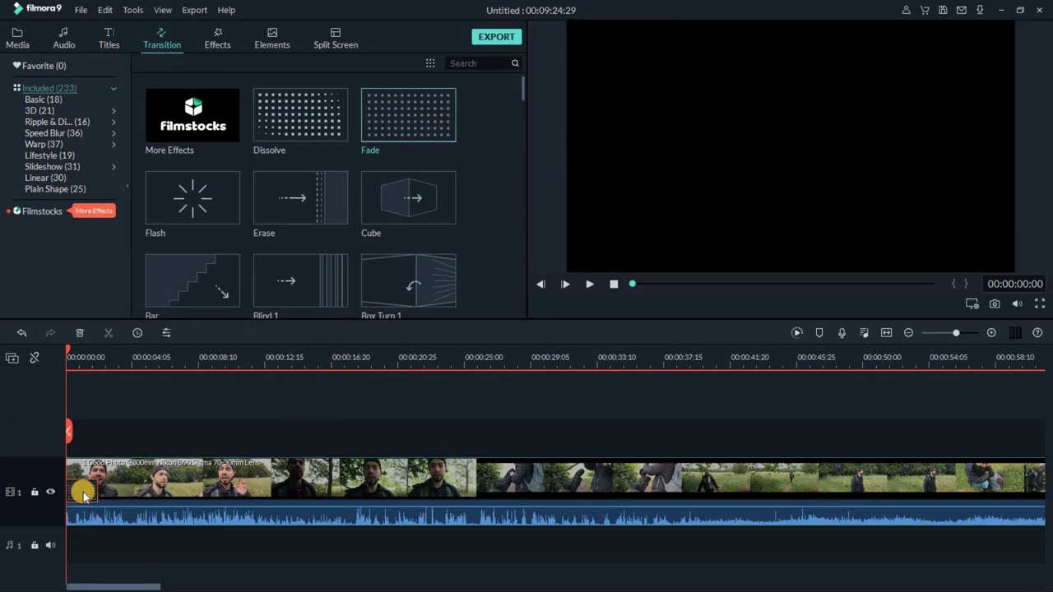
{"action": "left_click", "coordinate": [590, 284]}
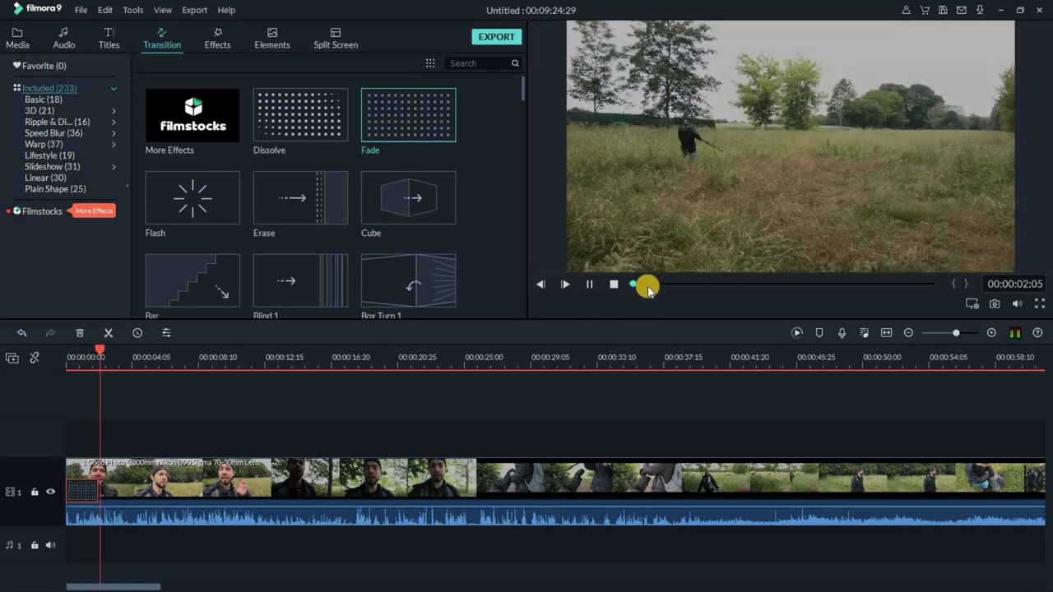
{"action": "left_click", "coordinate": [614, 284]}
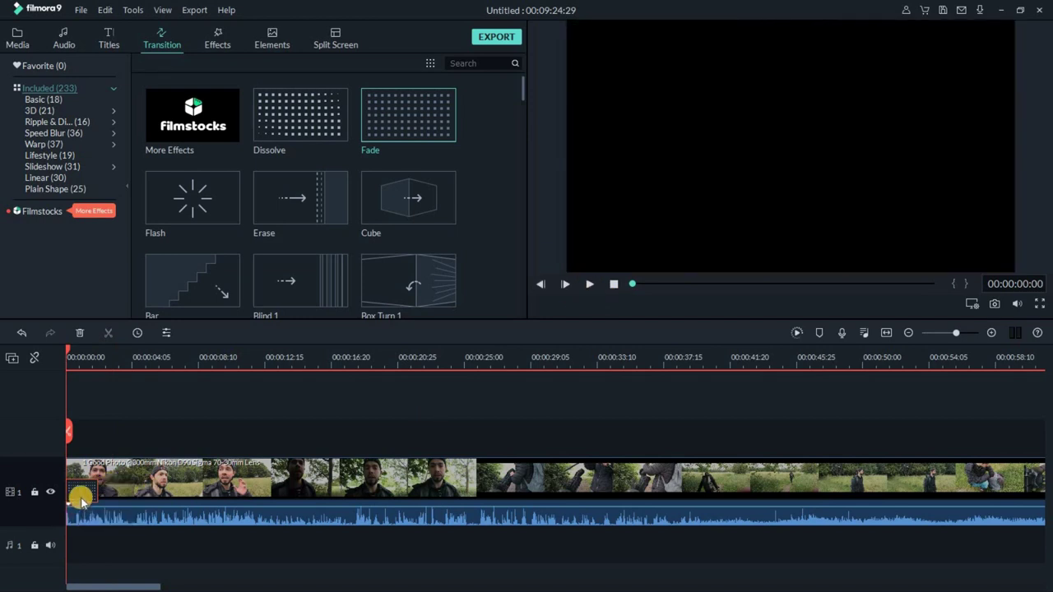
- Set the Fade transition's duration to 5 seconds, keeping the Postfix mode
{"action": "double_click", "coordinate": [92, 488]}
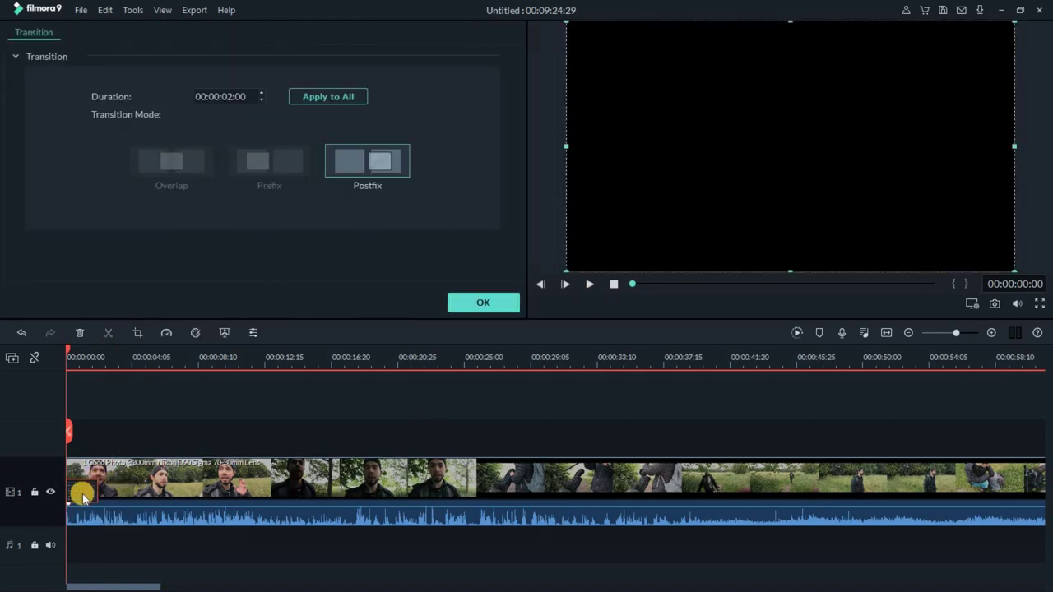
{"action": "left_click", "coordinate": [82, 497]}
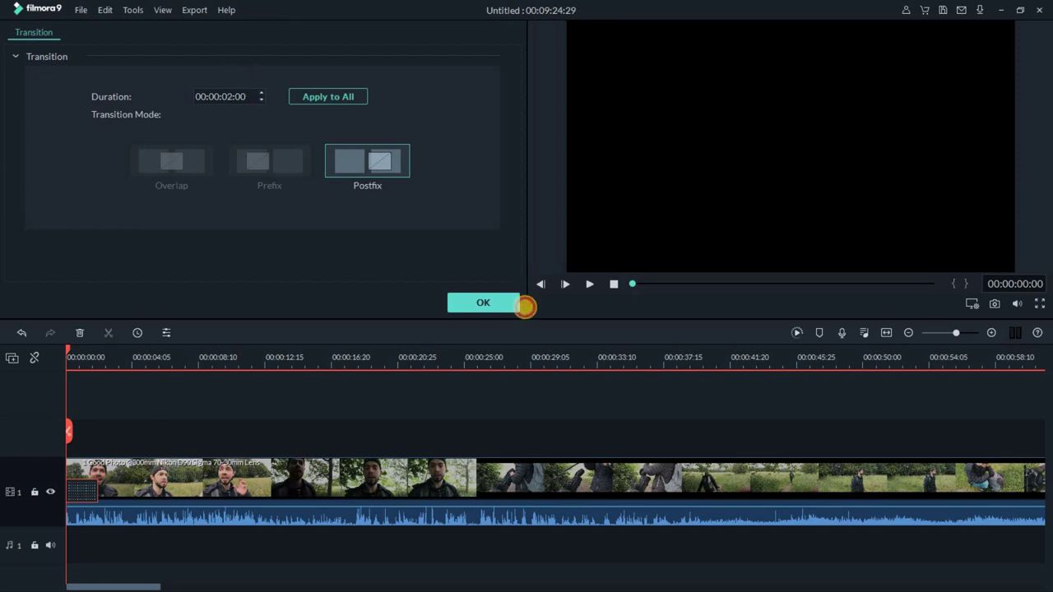
{"action": "left_click", "coordinate": [226, 97]}
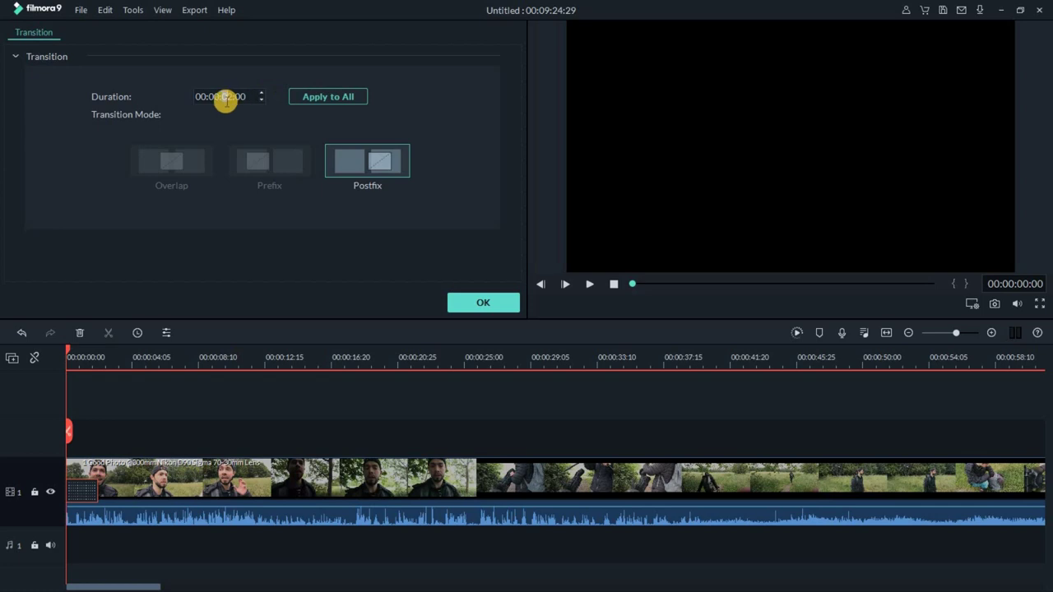
{"action": "left_click", "coordinate": [230, 96]}
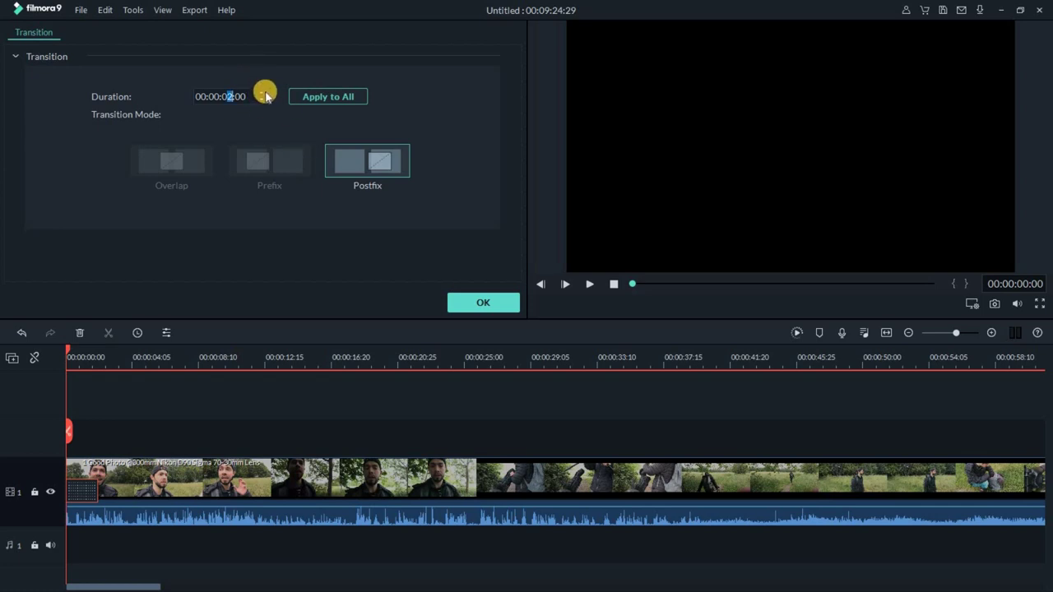
{"action": "left_click", "coordinate": [263, 95]}
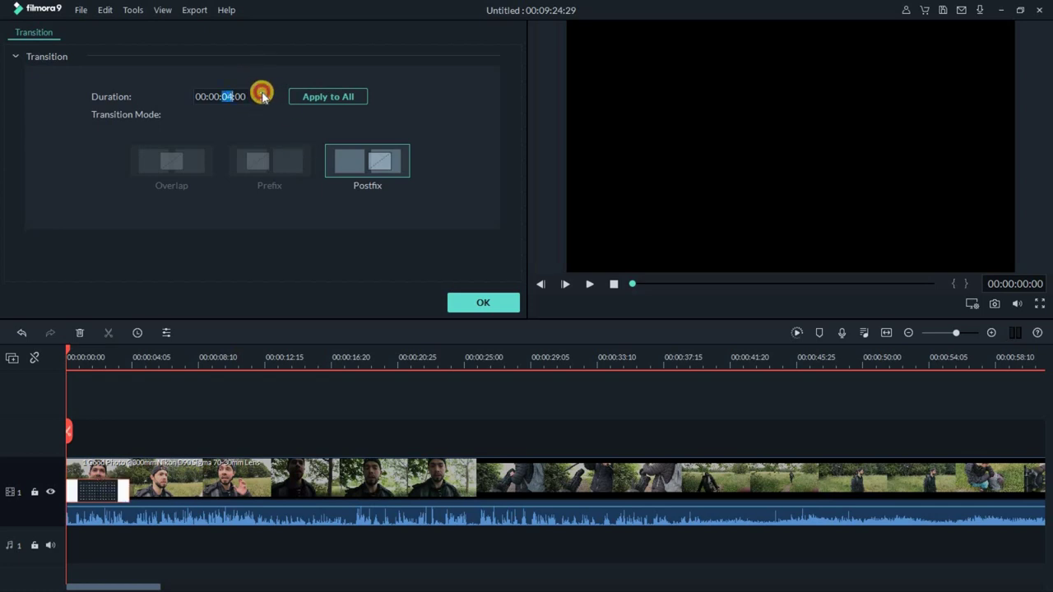
{"action": "left_click", "coordinate": [262, 96]}
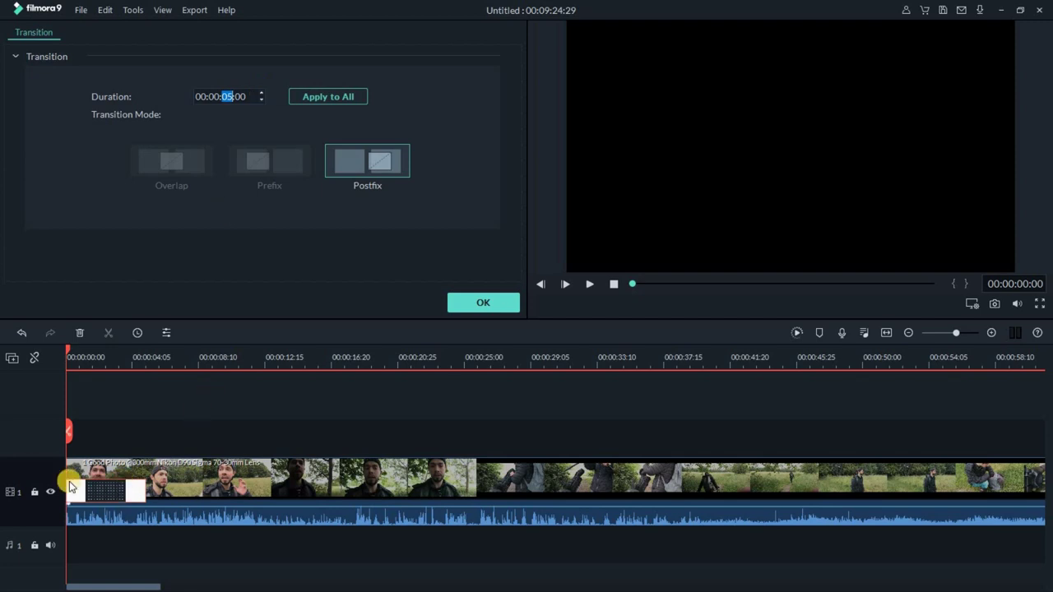
{"action": "left_click", "coordinate": [460, 302]}
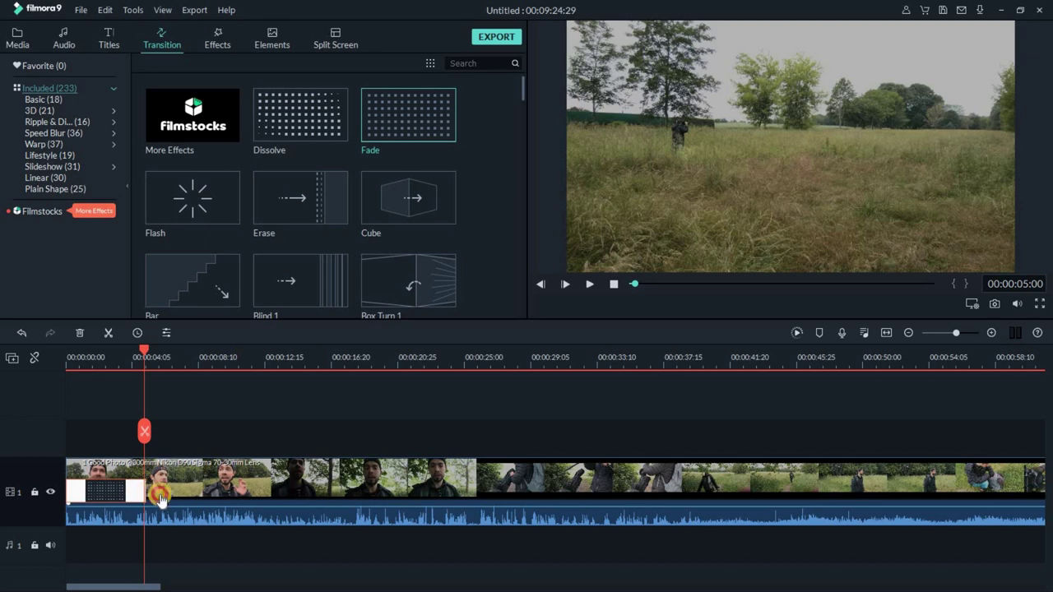
- Stretch the Fade transition on the timeline to about 18 seconds, shorten it again, and remove it from the clip
{"action": "left_click_drag", "start_coordinate": [160, 496], "coordinate": [131, 502]}
{"action": "left_click_drag", "start_coordinate": [234, 491], "coordinate": [360, 492]}
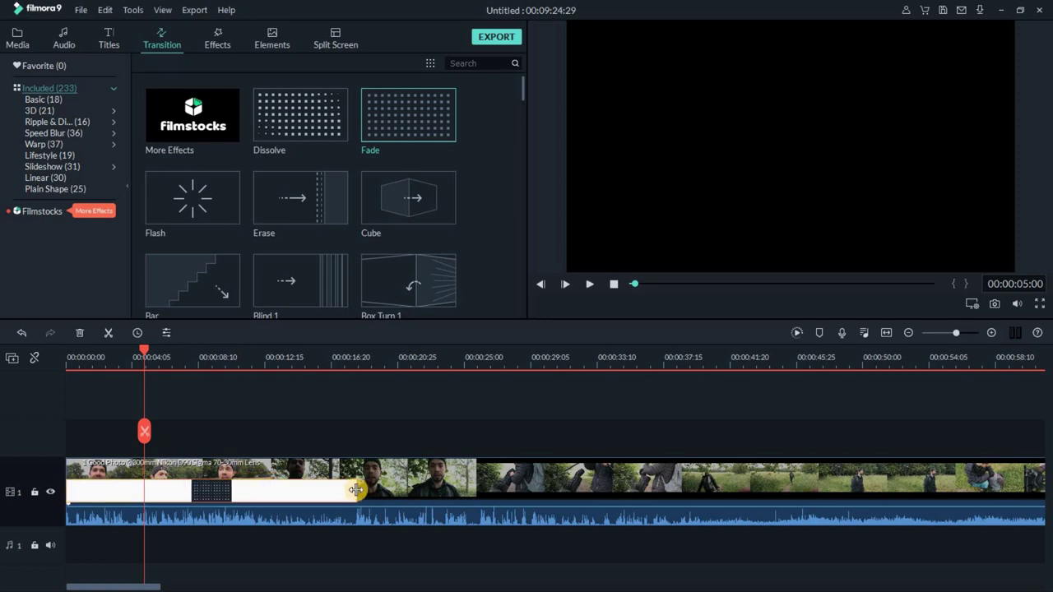
{"action": "left_click_drag", "start_coordinate": [253, 500], "coordinate": [97, 491]}
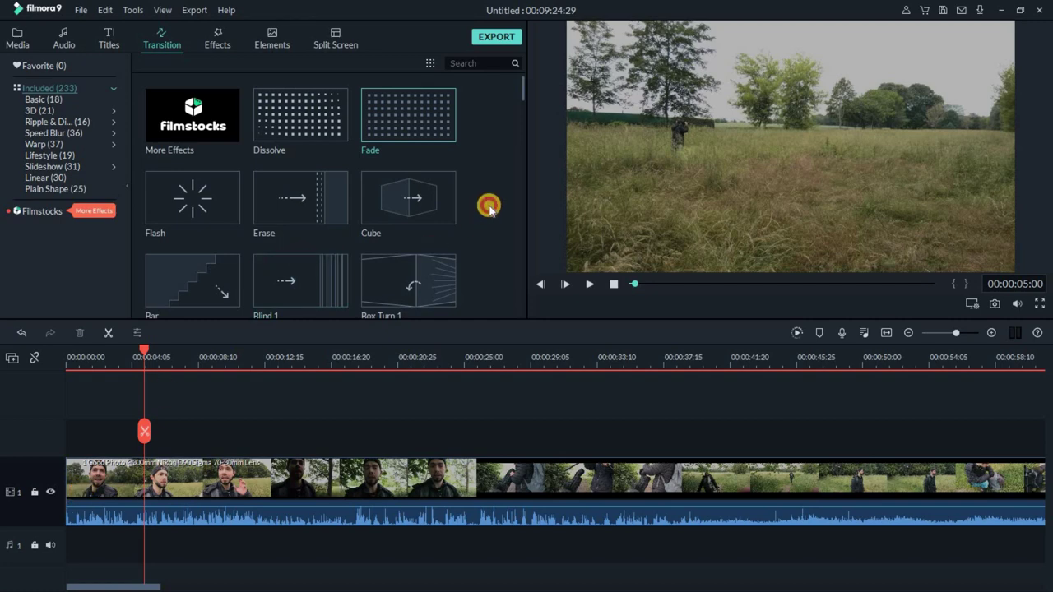
- Add the Orb 2 transition to the beginning of the video clip and preview it from the start
{"action": "scroll", "coordinate": [494, 204], "scroll_direction": "down", "scroll_amount": 10}
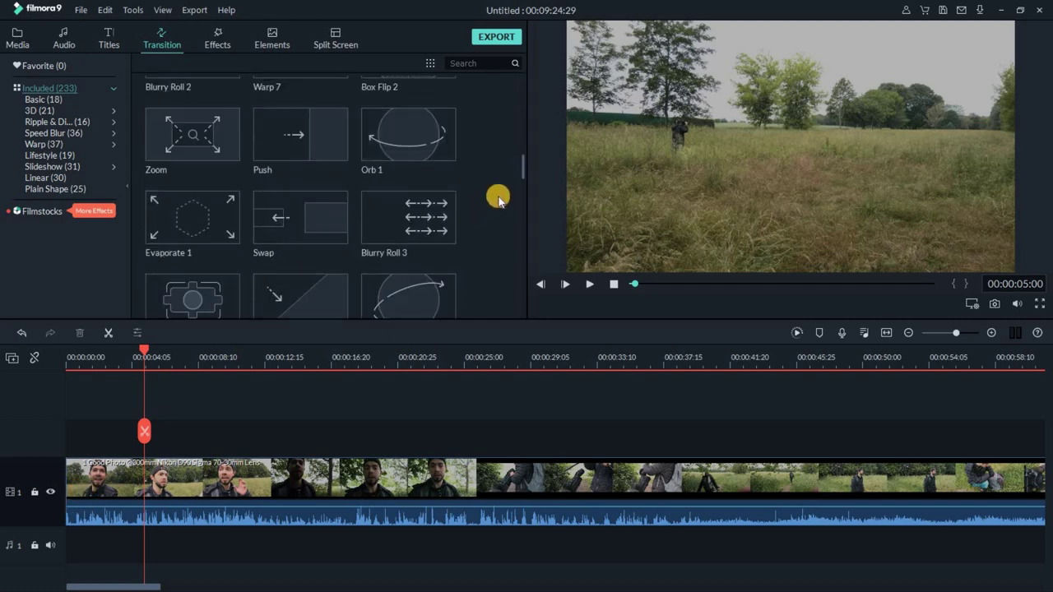
{"action": "scroll", "coordinate": [498, 200], "scroll_direction": "down", "scroll_amount": 5}
{"action": "left_click_drag", "start_coordinate": [324, 235], "coordinate": [79, 486]}
{"action": "left_click", "coordinate": [614, 284]}
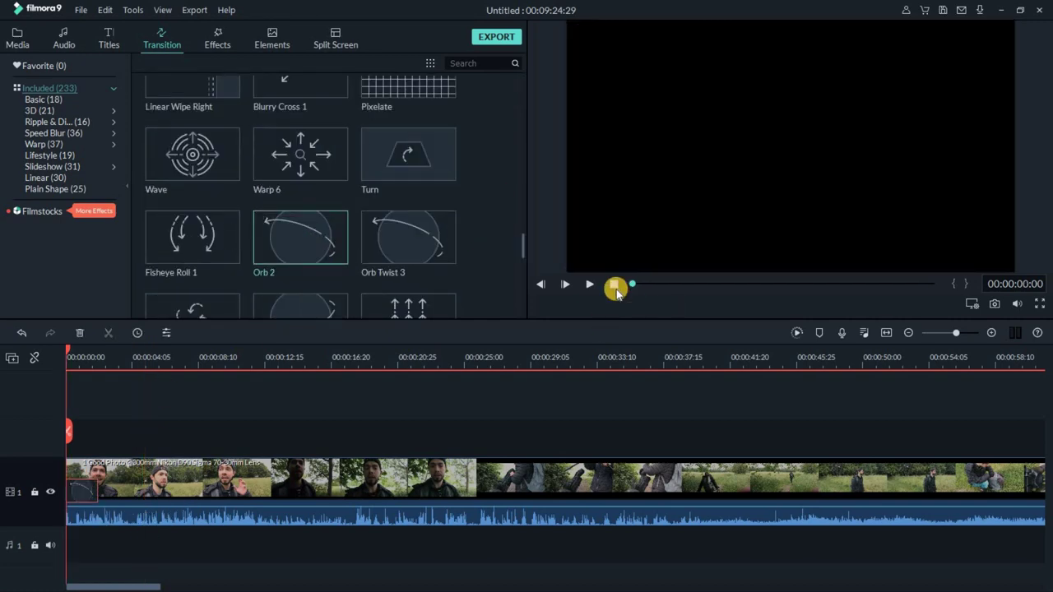
{"action": "left_click", "coordinate": [585, 286]}
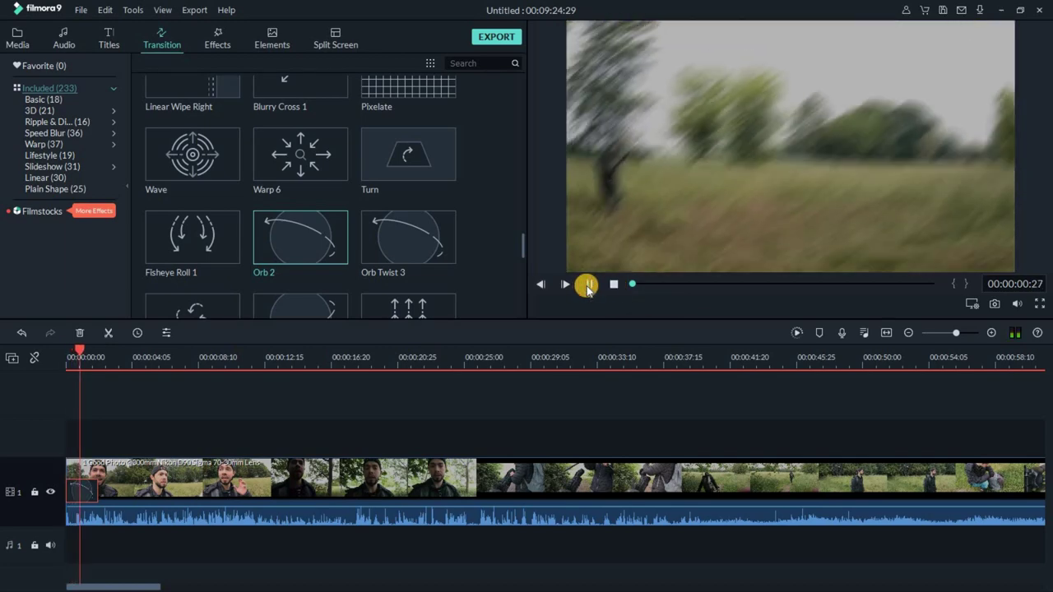
- Stop the preview and open the video clip's settings, looking through its audio and motion options
{"action": "left_click", "coordinate": [586, 285]}
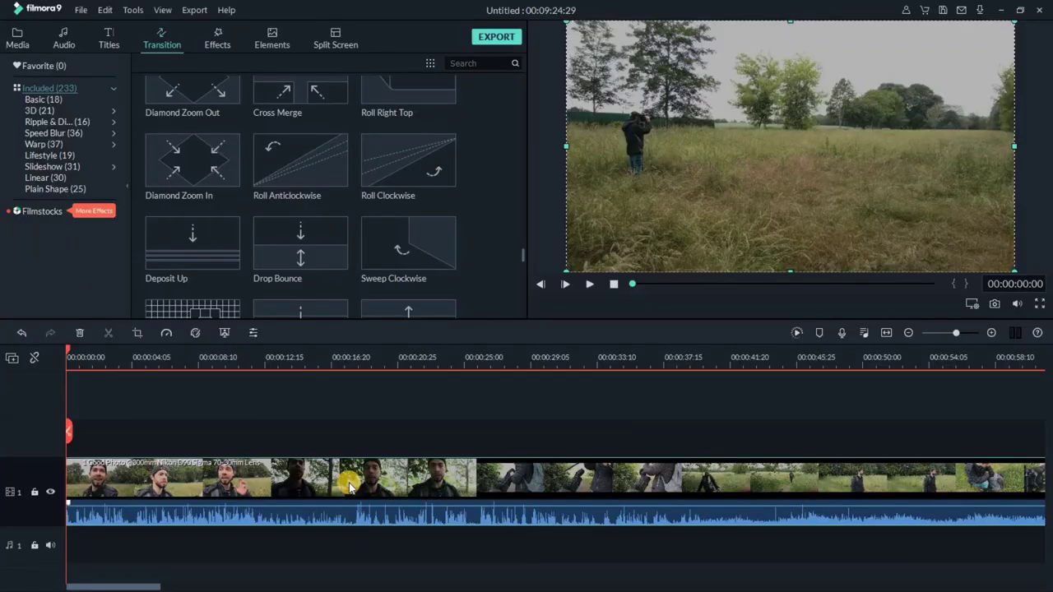
{"action": "double_click", "coordinate": [321, 486]}
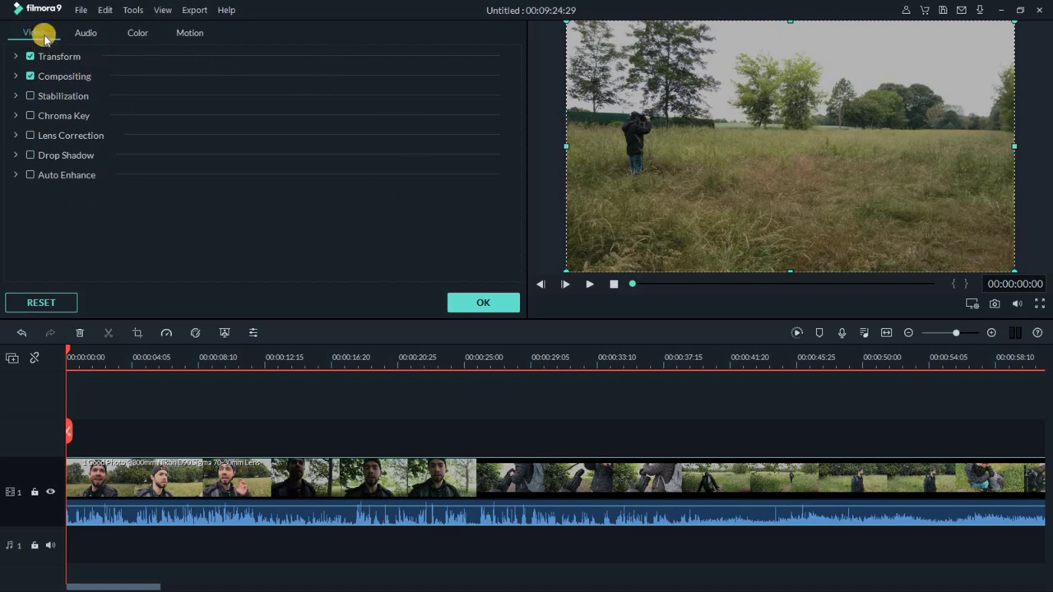
{"action": "left_click", "coordinate": [80, 34]}
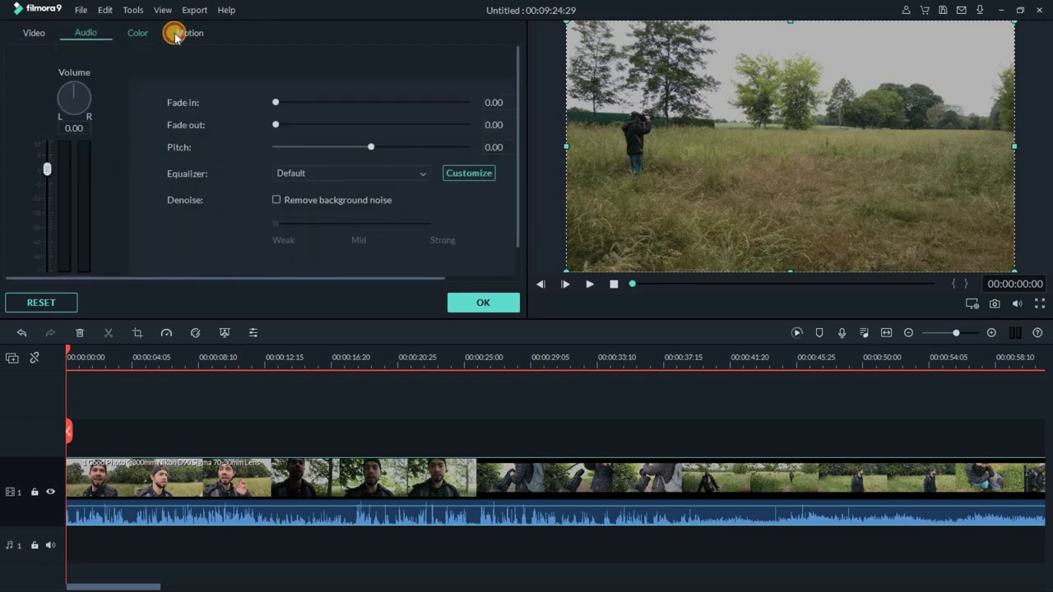
{"action": "left_click", "coordinate": [175, 33]}
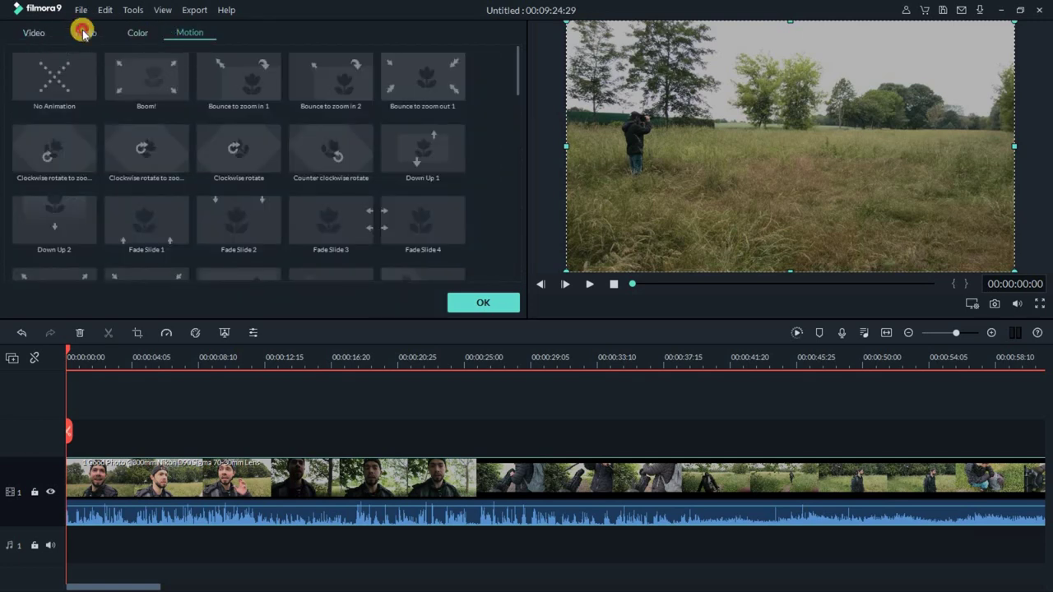
{"action": "left_click", "coordinate": [83, 33]}
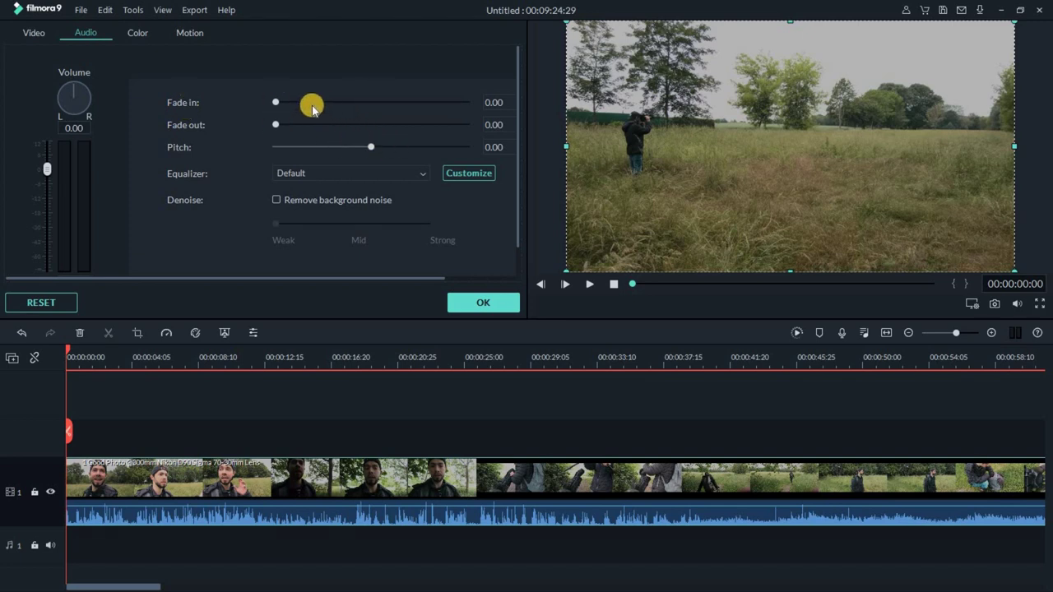
- Set the clip's audio fade-in to 5.00 seconds, apply it, and play the clip from the start
{"action": "left_click", "coordinate": [277, 102]}
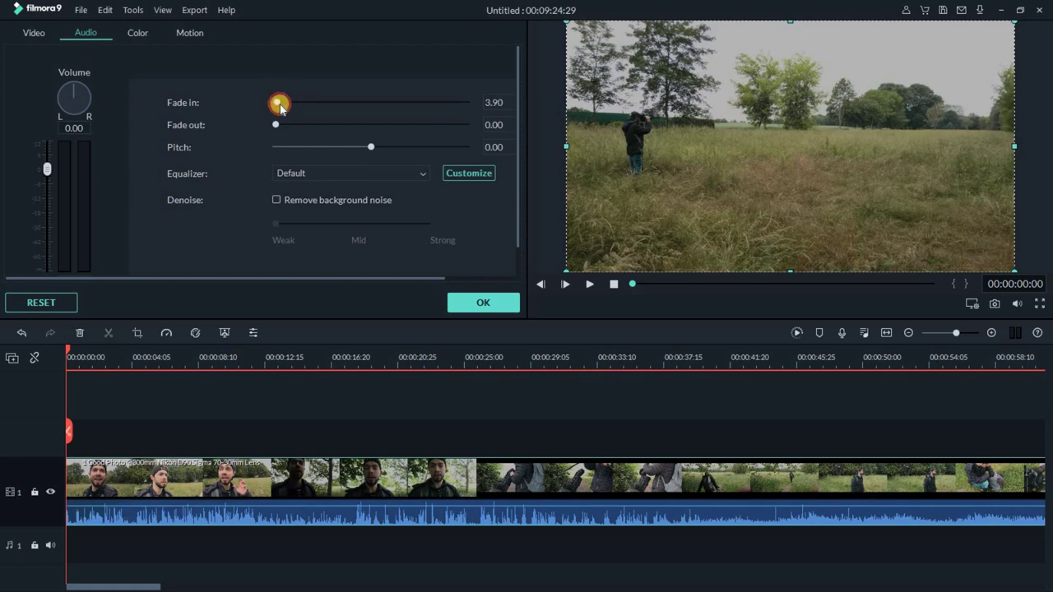
{"action": "left_click_drag", "start_coordinate": [280, 104], "coordinate": [278, 103]}
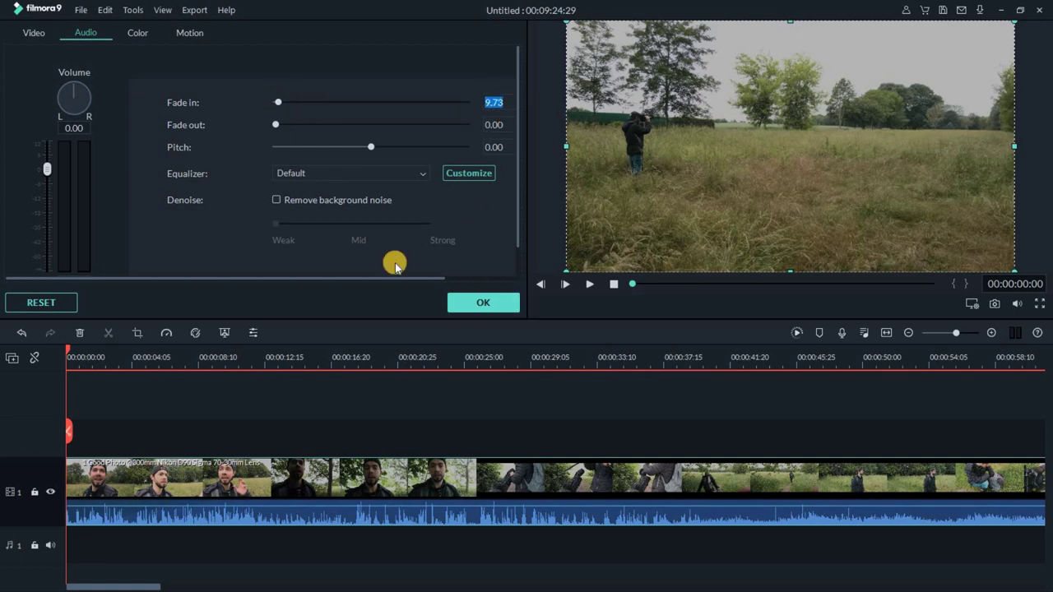
{"action": "type", "text": "5.00"}
{"action": "left_click", "coordinate": [480, 304]}
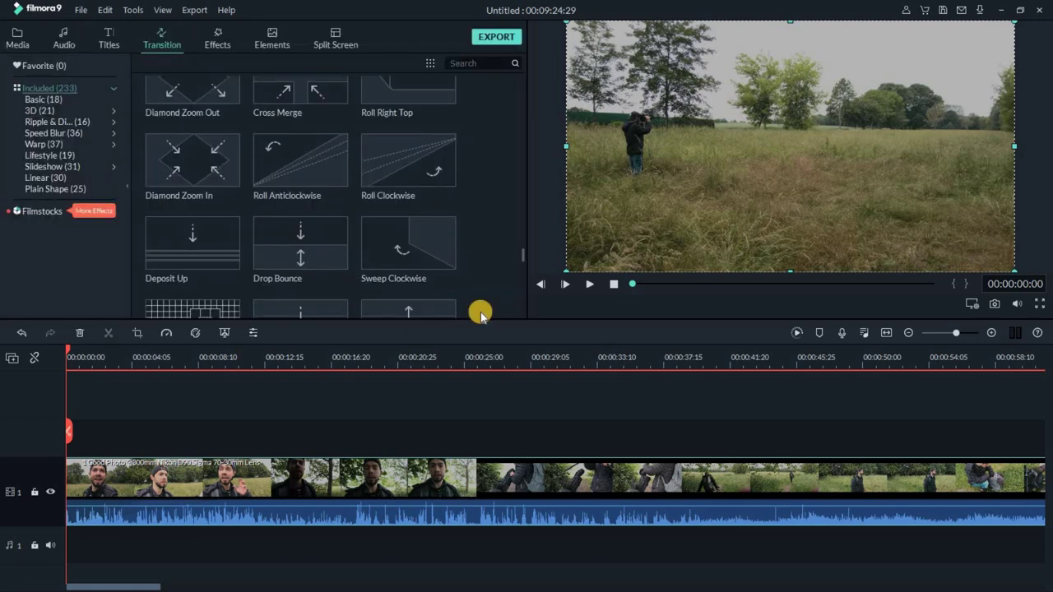
{"action": "left_click", "coordinate": [592, 287]}
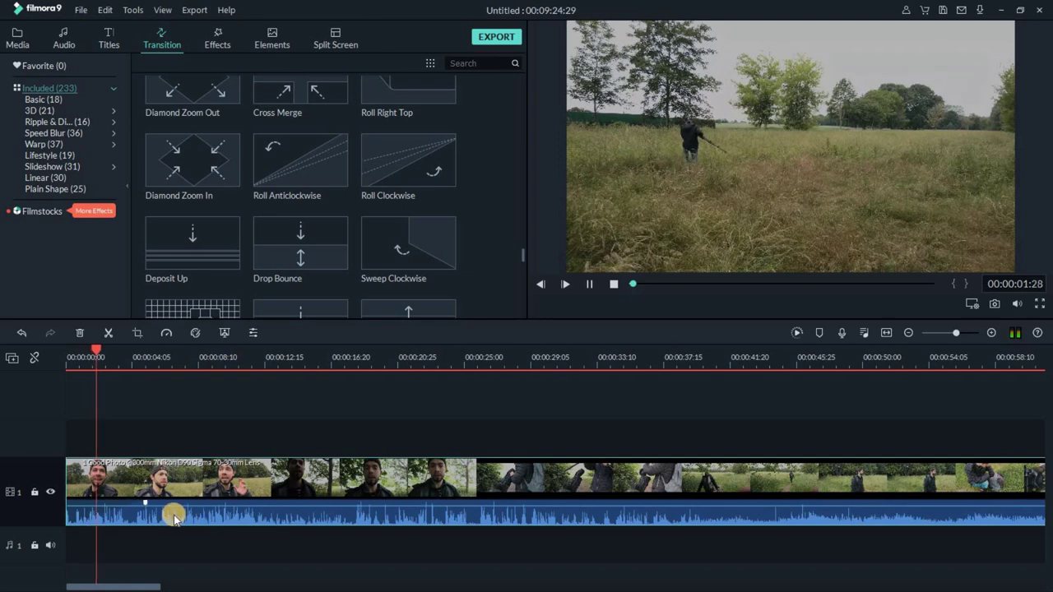
{"action": "mouse_move", "coordinate": [145, 503]}
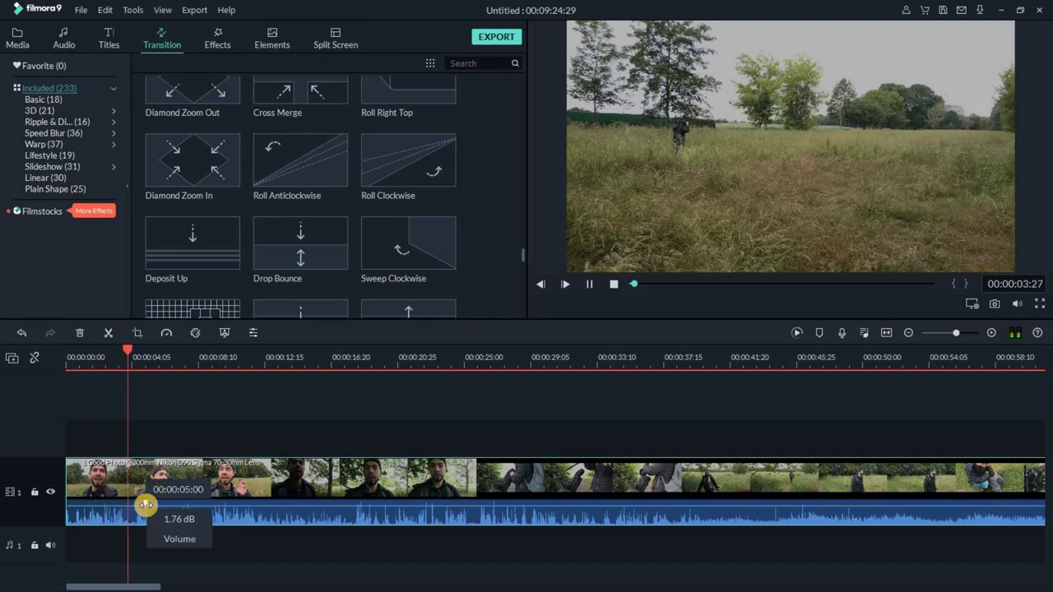
- Reopen the clip's audio settings and adjust the fade-in on the timeline to 0.50 seconds
{"action": "double_click", "coordinate": [146, 505]}
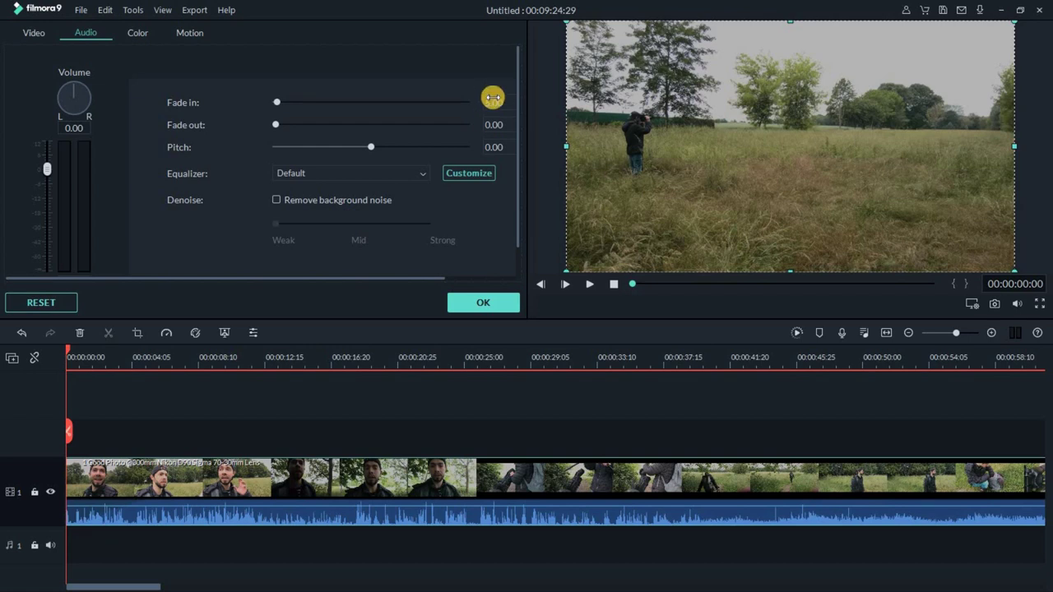
{"action": "mouse_move", "coordinate": [146, 503]}
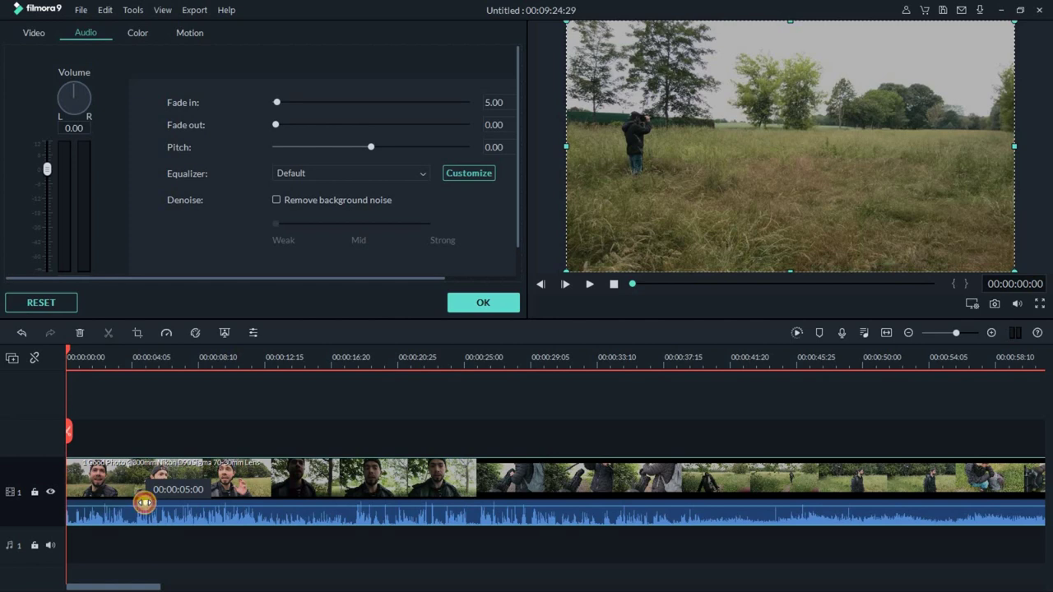
{"action": "left_click_drag", "start_coordinate": [145, 503], "coordinate": [690, 497]}
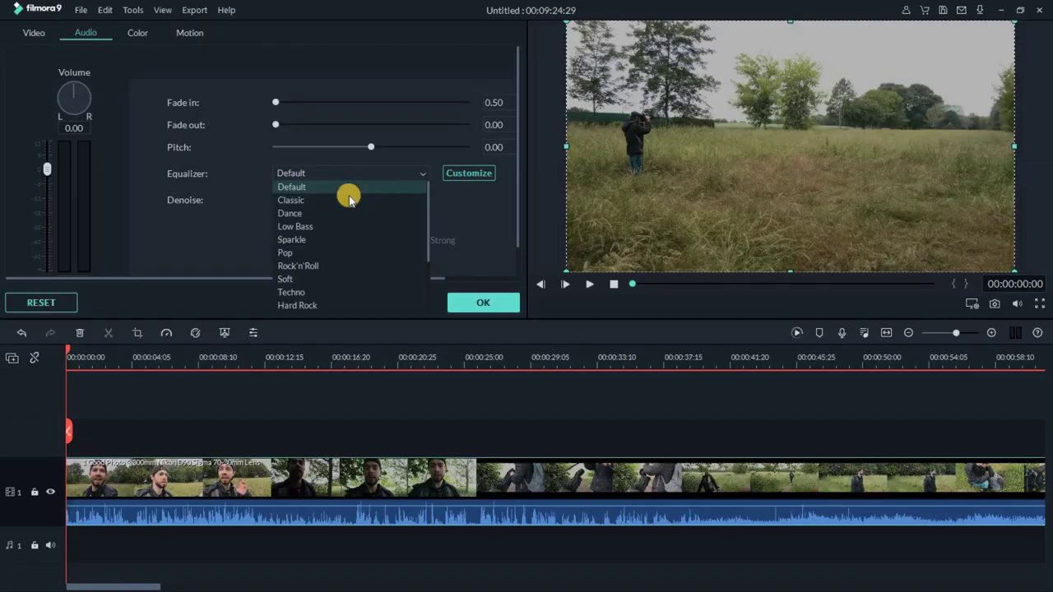
- Browse the equalizer presets, choose Custom for the clip, and close the band customization without making adjustments
{"action": "scroll", "coordinate": [349, 200], "scroll_direction": "down", "scroll_amount": 2}
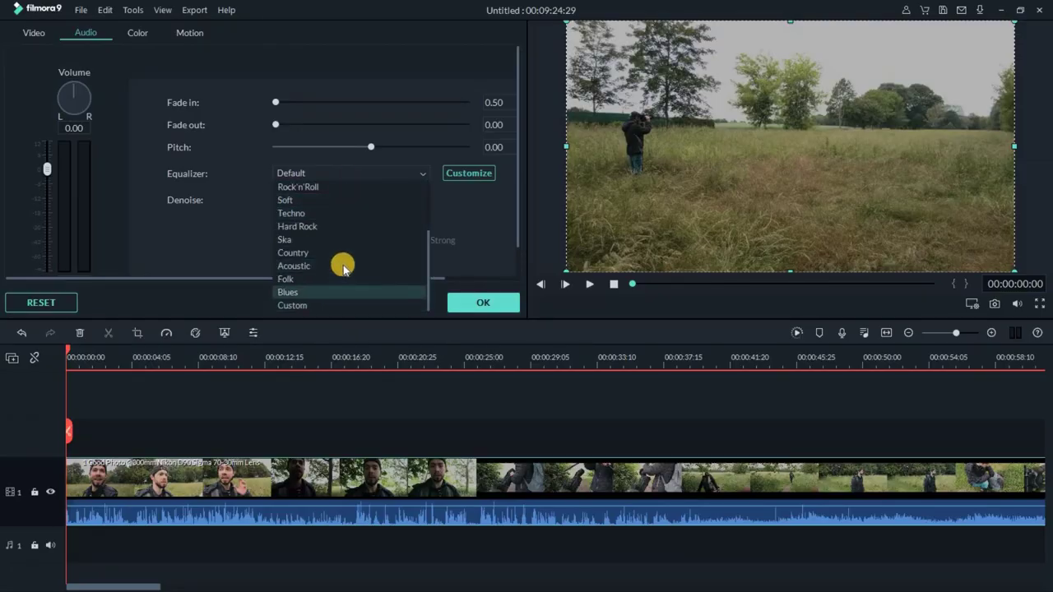
{"action": "scroll", "coordinate": [351, 208], "scroll_direction": "up", "scroll_amount": 2}
{"action": "scroll", "coordinate": [350, 204], "scroll_direction": "down", "scroll_amount": 2}
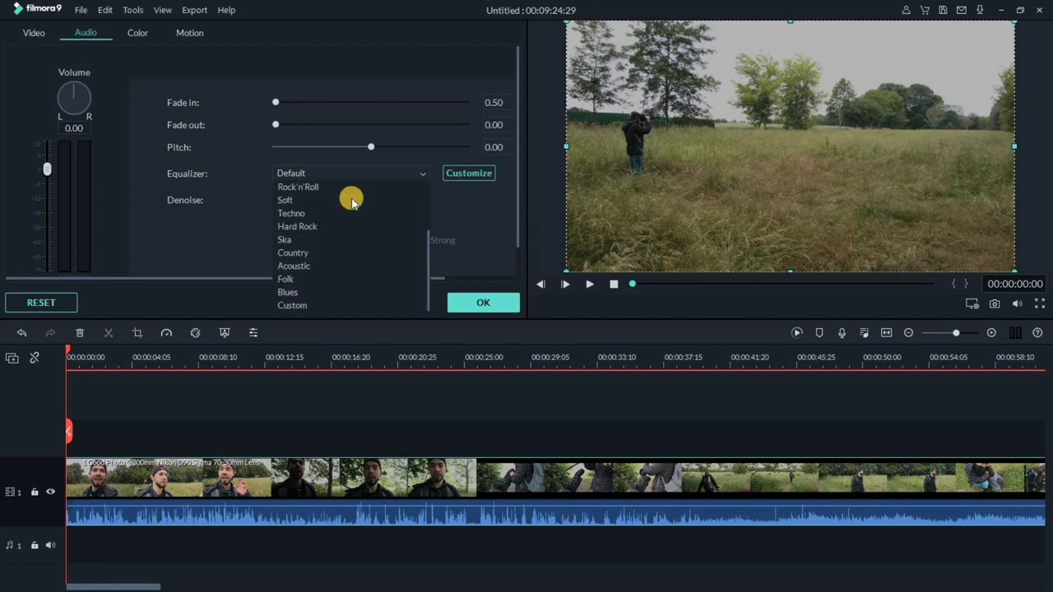
{"action": "left_click", "coordinate": [296, 305]}
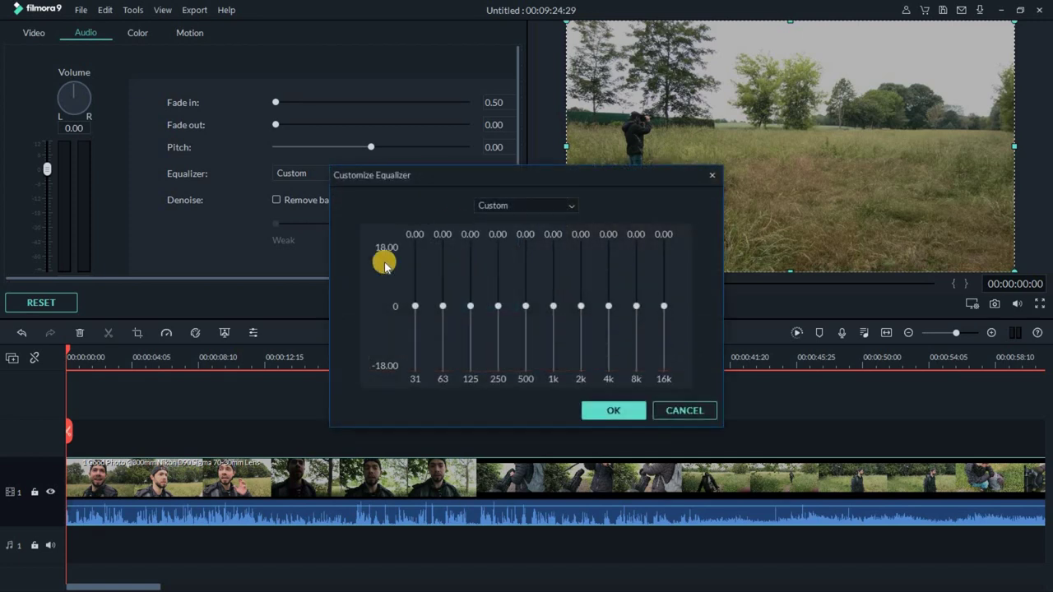
{"action": "left_click", "coordinate": [683, 410]}
- Enable background noise removal for the clip and try the mid and strong levels before returning to Weak
{"action": "left_click", "coordinate": [317, 204]}
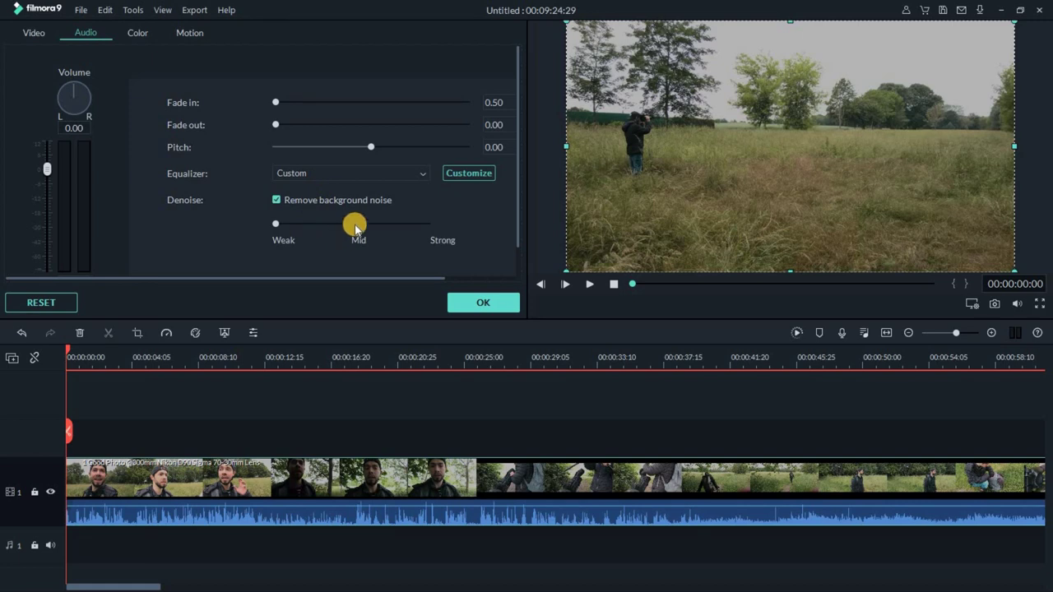
{"action": "left_click", "coordinate": [356, 228]}
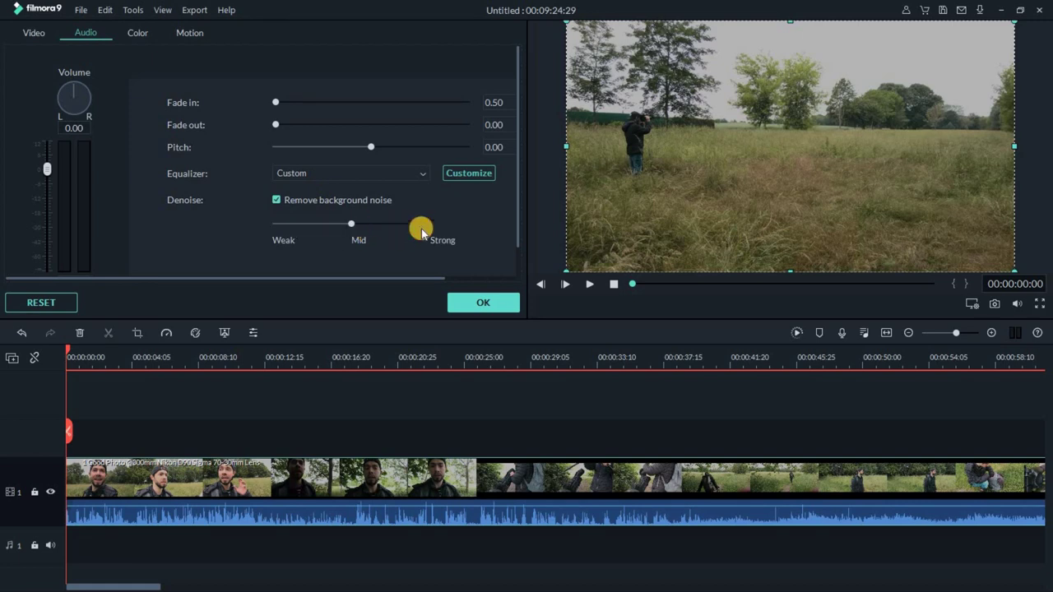
{"action": "left_click", "coordinate": [424, 225]}
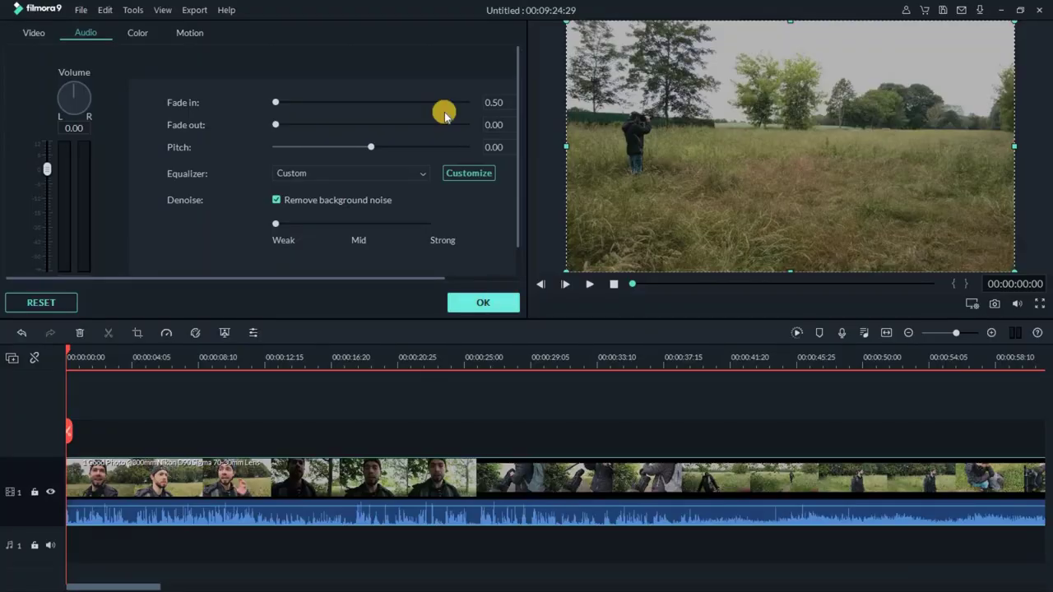
- Raise the clip's audio volume slightly above 0 dB
{"action": "scroll", "coordinate": [452, 228], "scroll_direction": "down", "scroll_amount": 1}
{"action": "scroll", "coordinate": [444, 236], "scroll_direction": "up", "scroll_amount": 1}
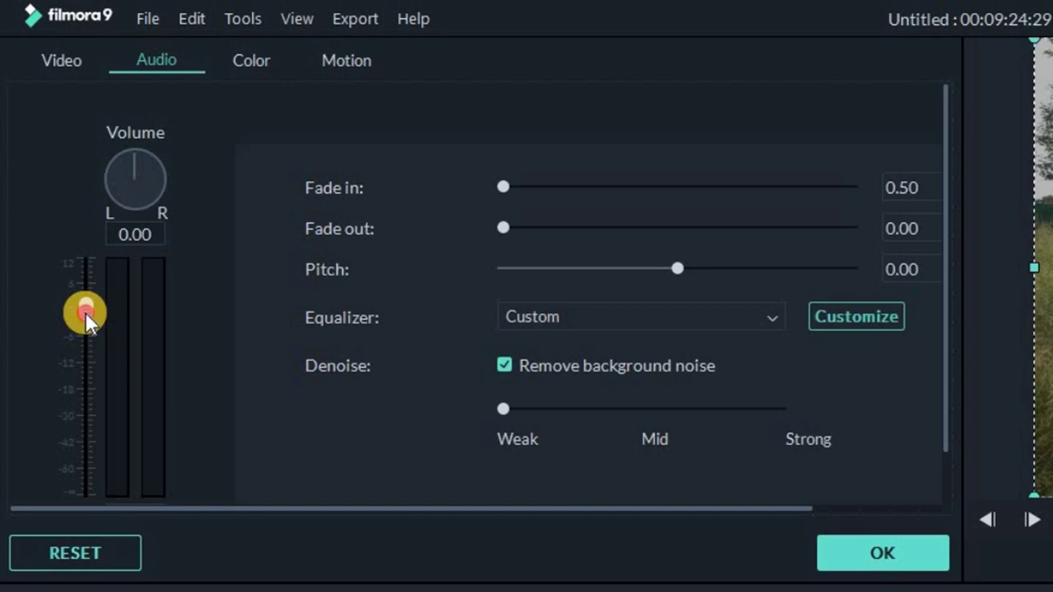
{"action": "left_click_drag", "start_coordinate": [86, 312], "coordinate": [87, 281]}
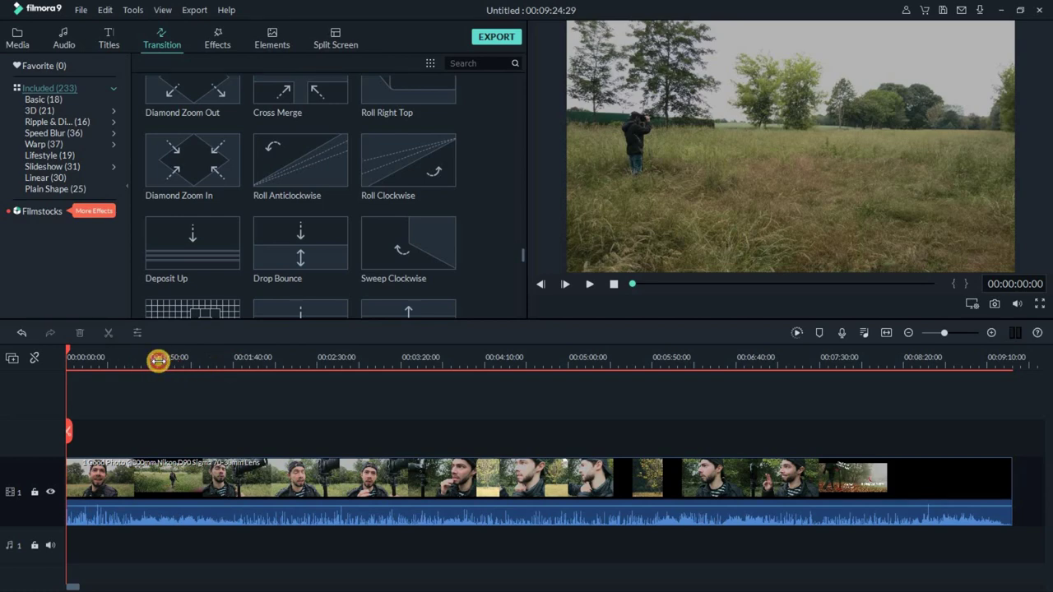
- Zoom the timeline in and out to compare the clip's overview with its detailed frames
{"action": "left_click_drag", "start_coordinate": [178, 362], "coordinate": [886, 360]}
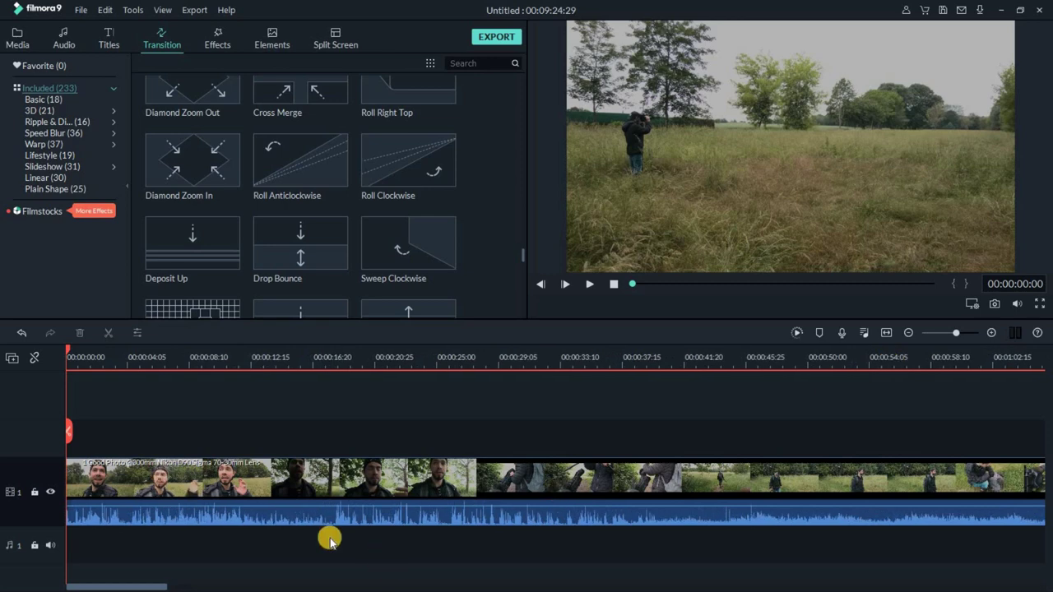
{"action": "left_click_drag", "start_coordinate": [232, 369], "coordinate": [812, 351]}
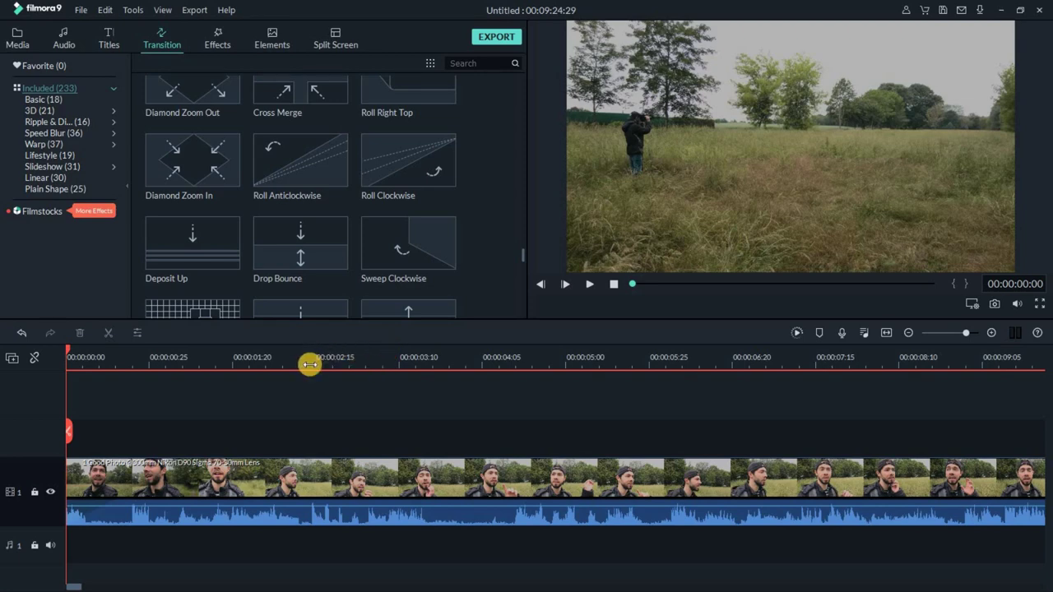
{"action": "left_click_drag", "start_coordinate": [397, 365], "coordinate": [259, 364]}
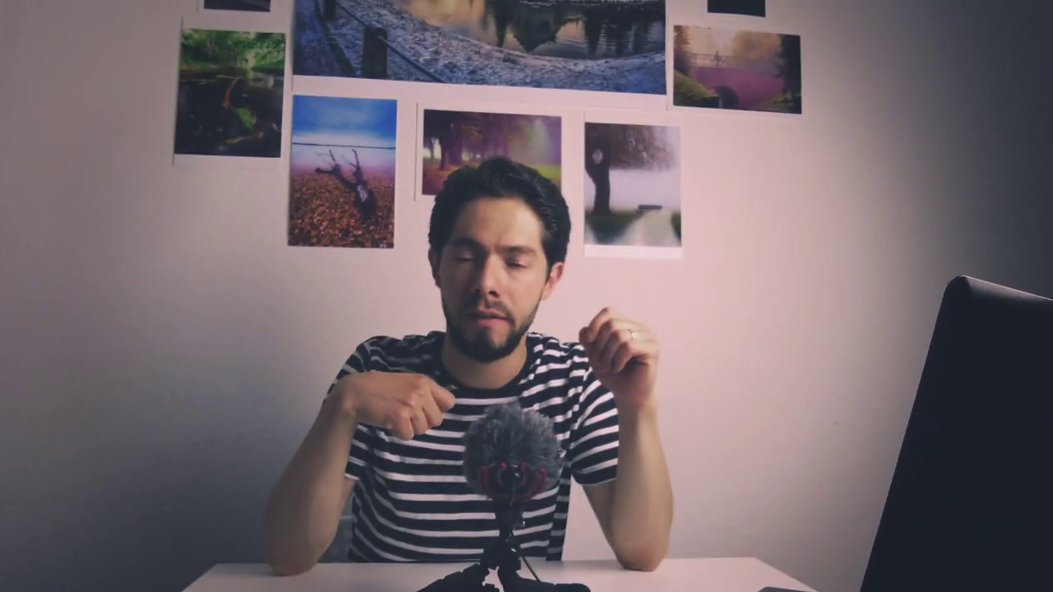
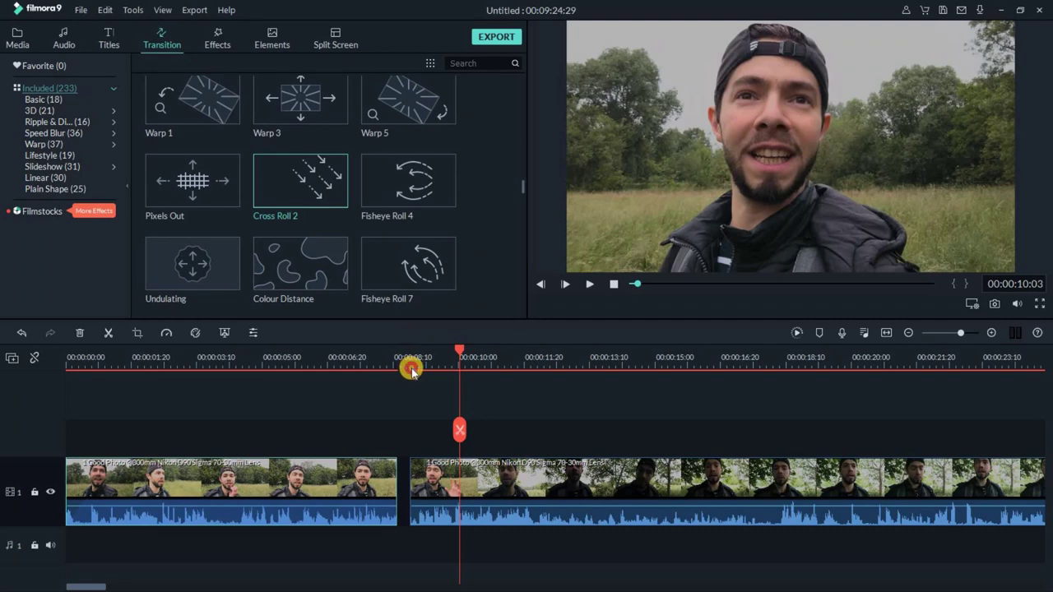
- Play the timeline from the start of the second clip and again from shortly before the end of the first
{"action": "left_click", "coordinate": [411, 367]}
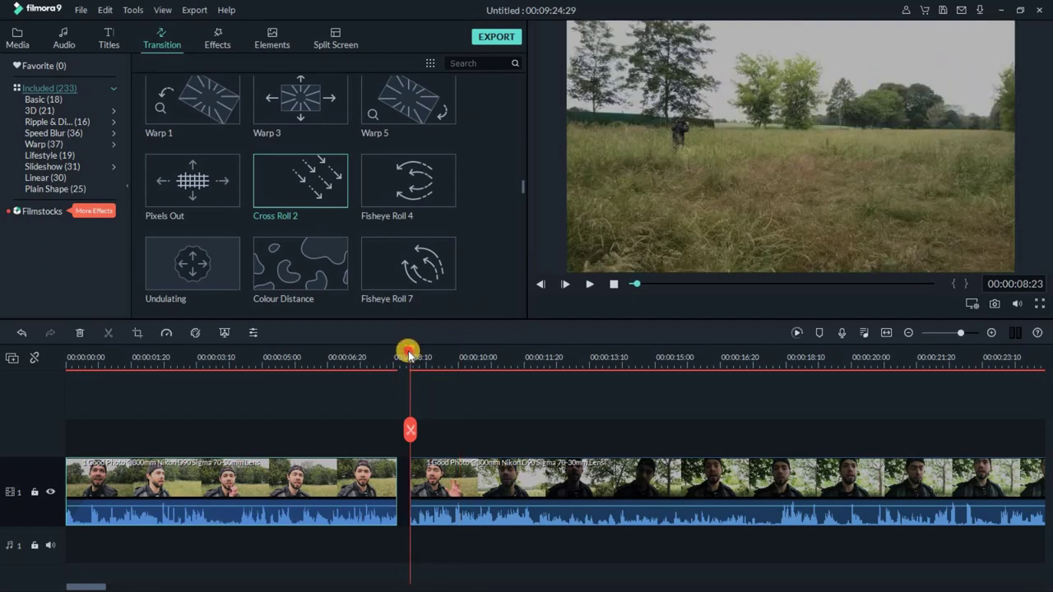
{"action": "left_click", "coordinate": [409, 354]}
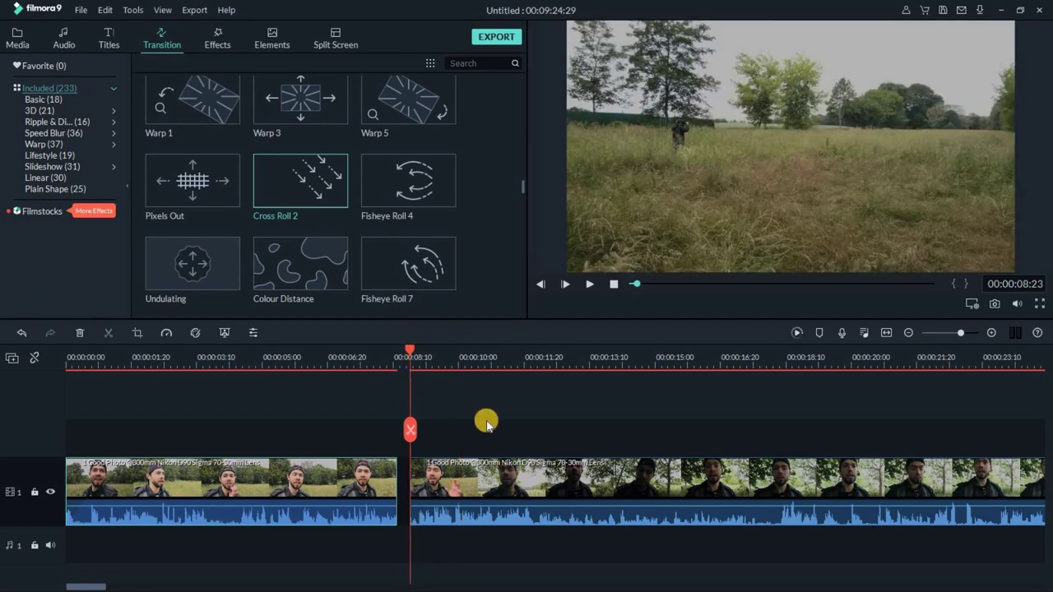
{"action": "key", "text": "space"}
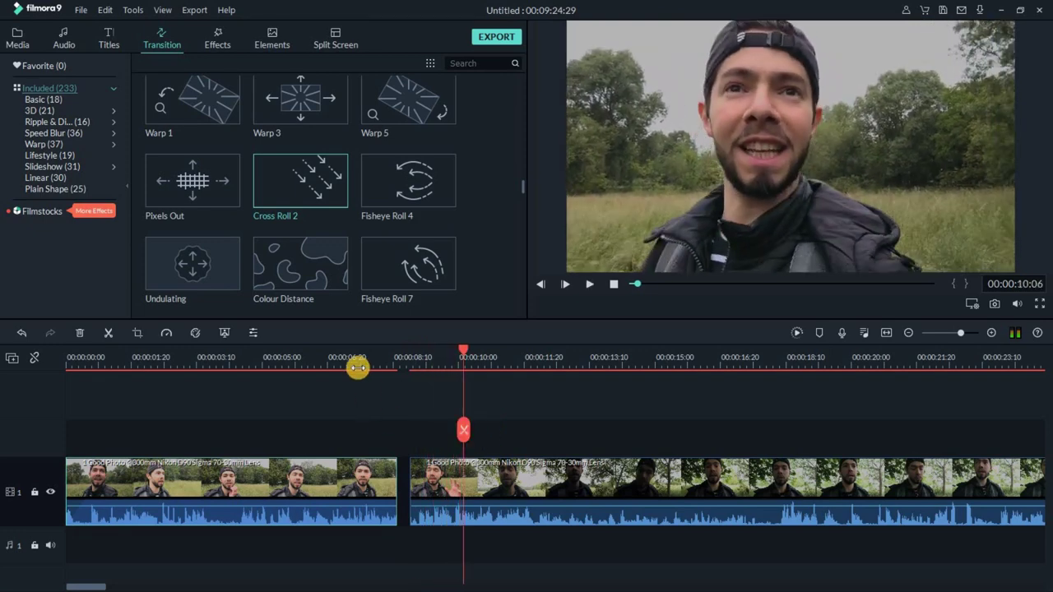
{"action": "left_click", "coordinate": [347, 364]}
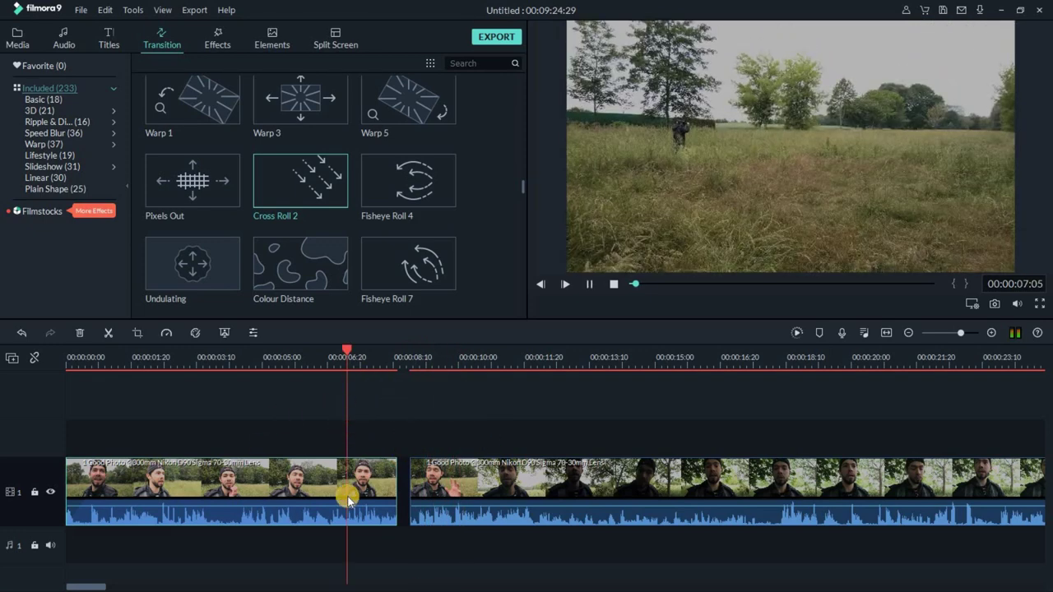
{"action": "key", "text": "space"}
- Move the playhead to 00:00:10:23 by editing the preview's timecode
{"action": "key", "text": "ctrl+equal"}
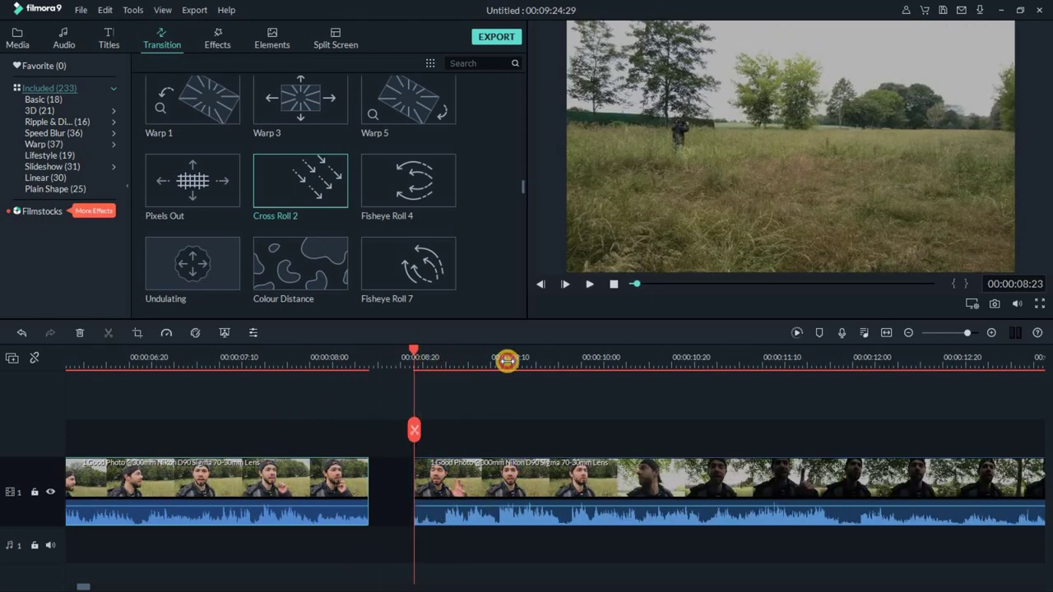
{"action": "key", "text": "ctrl+equal"}
{"action": "key", "text": "ctrl+minus"}
{"action": "key", "text": "ctrl+minus"}
{"action": "key", "text": "ctrl+minus"}
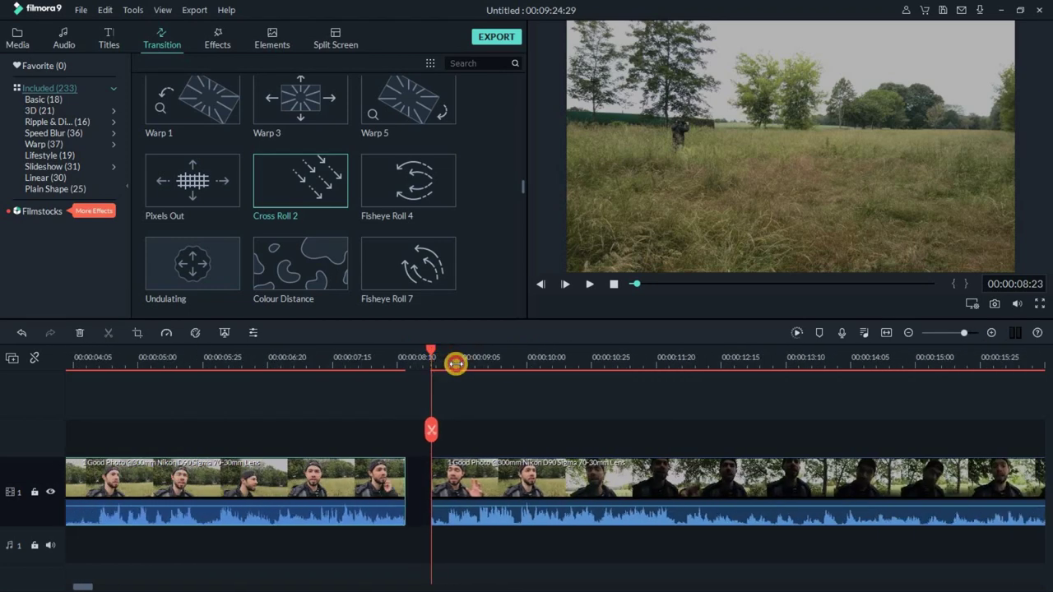
{"action": "key", "text": "ctrl+equal"}
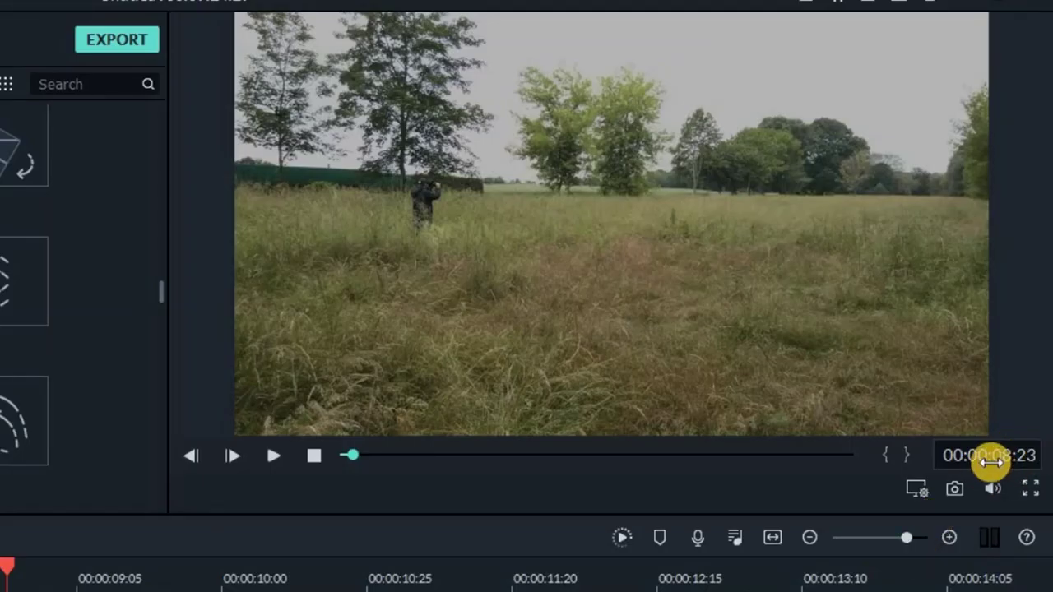
{"action": "left_click", "coordinate": [1001, 455]}
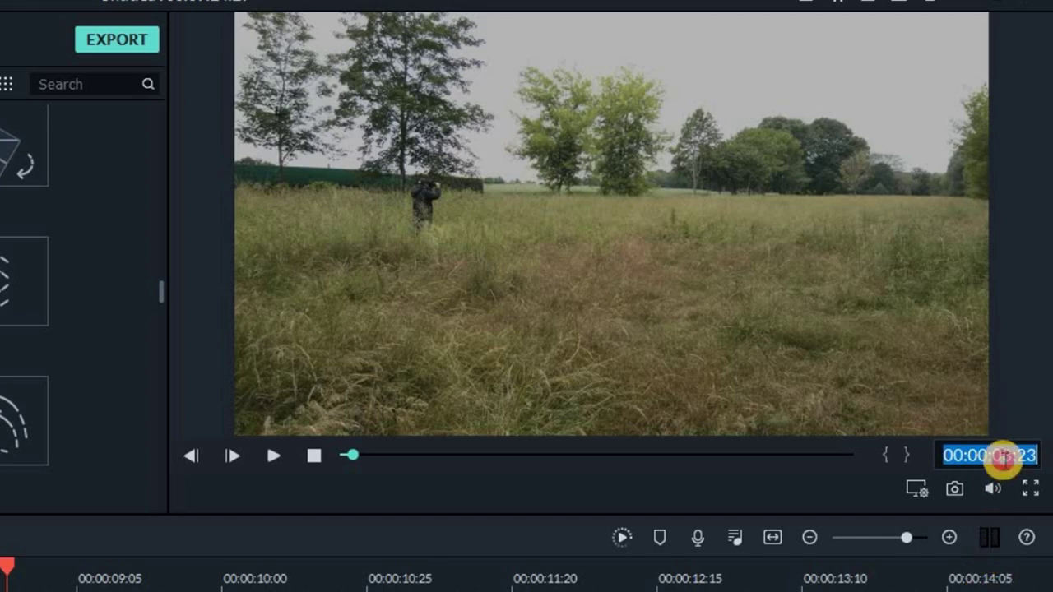
{"action": "key", "text": "Return"}
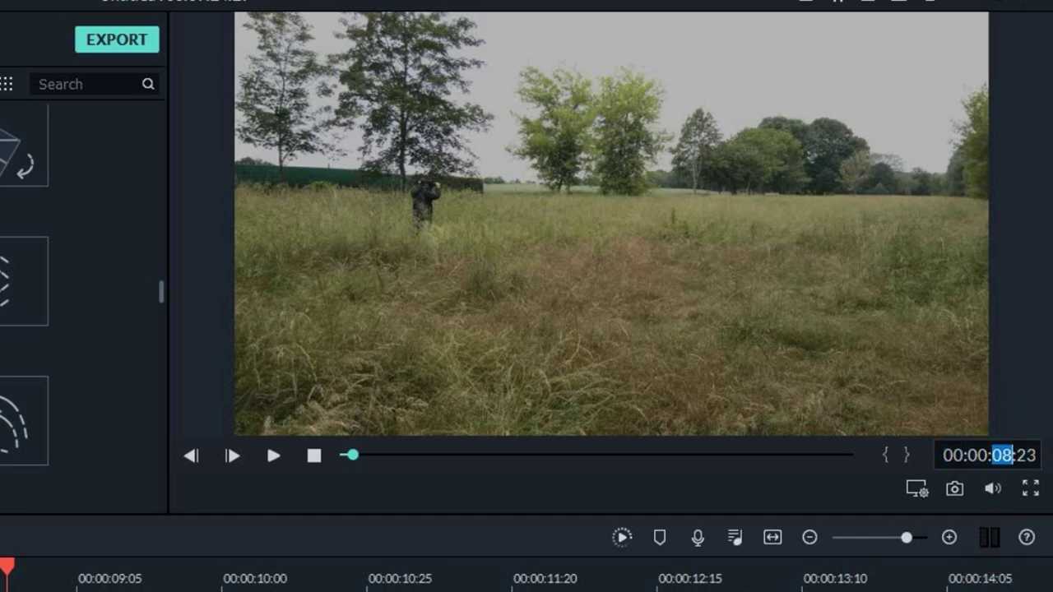
{"action": "key", "text": "Return"}
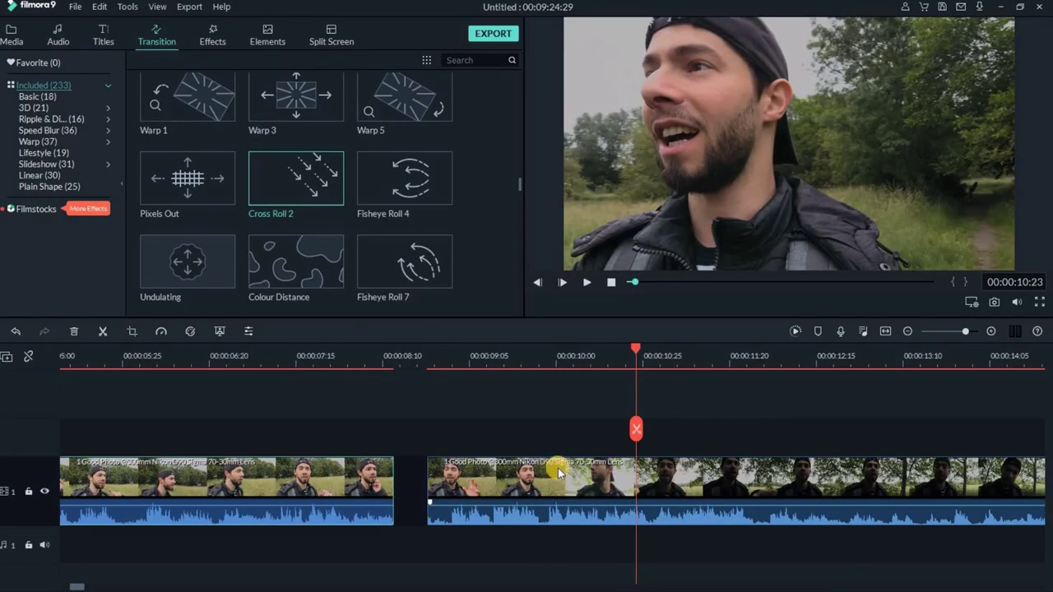
- Split the second clip at 00:00:10:23 and detach the audio from its first part
{"action": "left_click", "coordinate": [634, 429]}
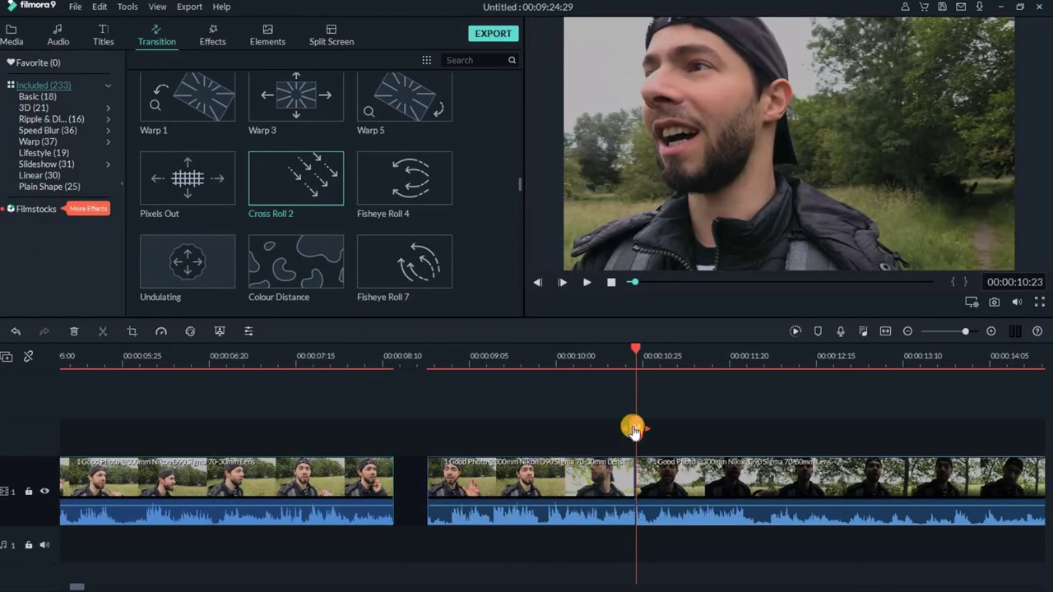
{"action": "right_click", "coordinate": [550, 480]}
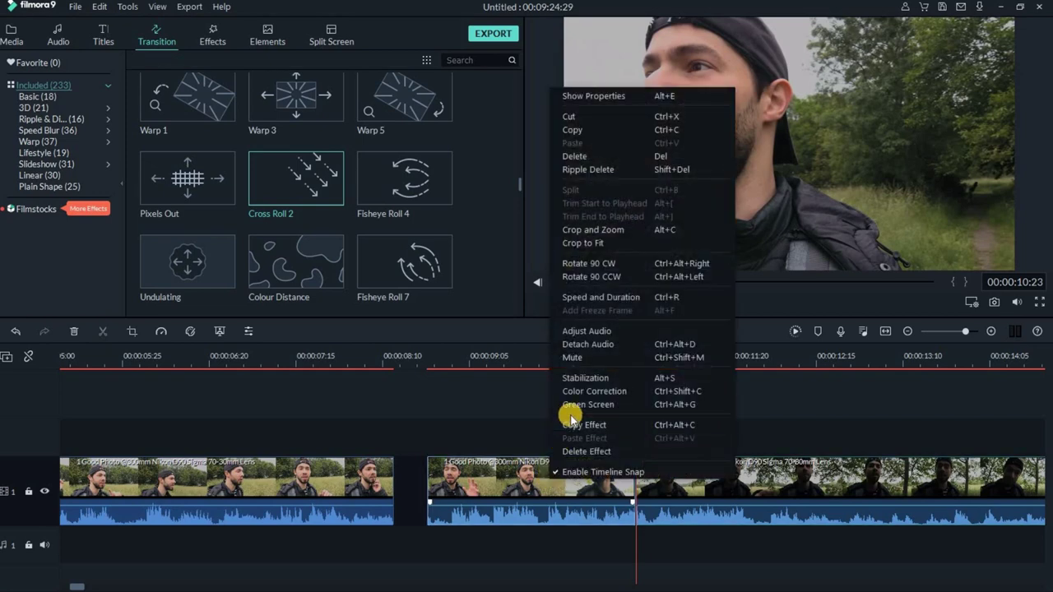
{"action": "left_click", "coordinate": [603, 346]}
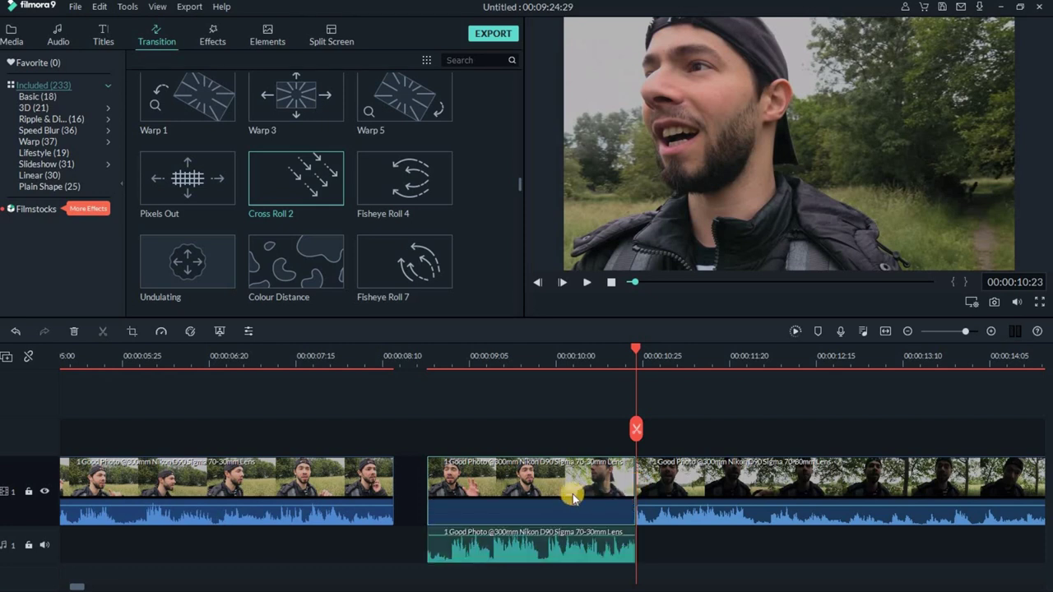
{"action": "left_click", "coordinate": [559, 547]}
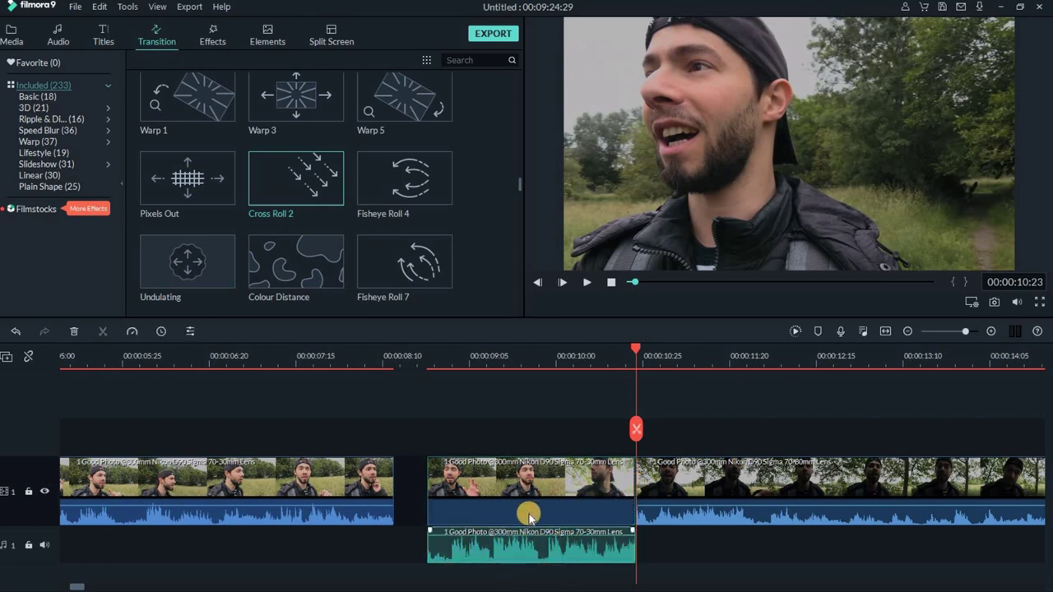
{"action": "left_click", "coordinate": [520, 484]}
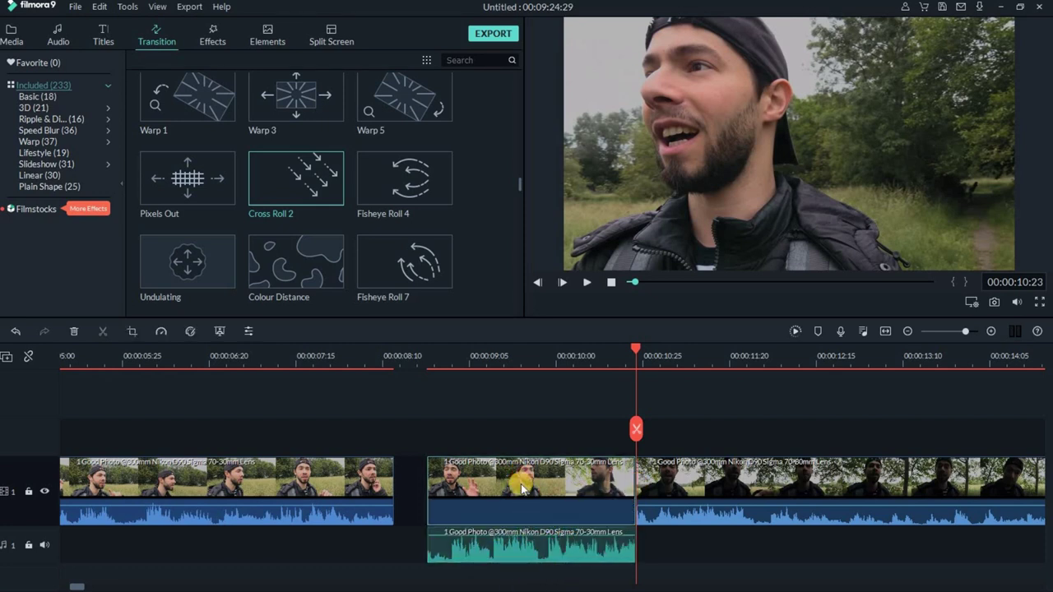
- Move the detached audio beneath the end of the first video clip, aligning its end with the clip's end
{"action": "left_click", "coordinate": [541, 550]}
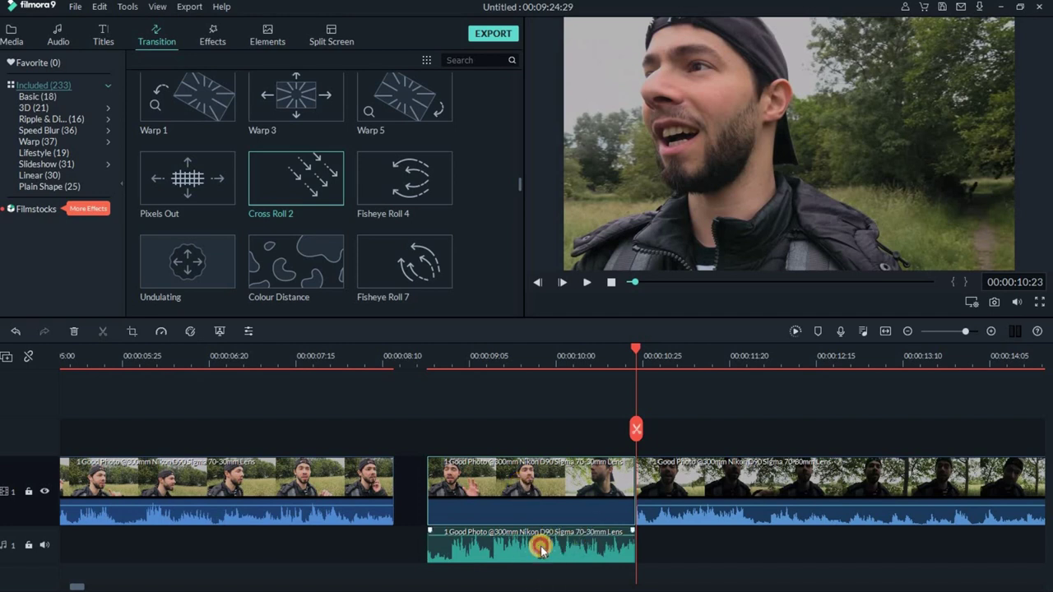
{"action": "left_click_drag", "start_coordinate": [540, 550], "coordinate": [287, 539]}
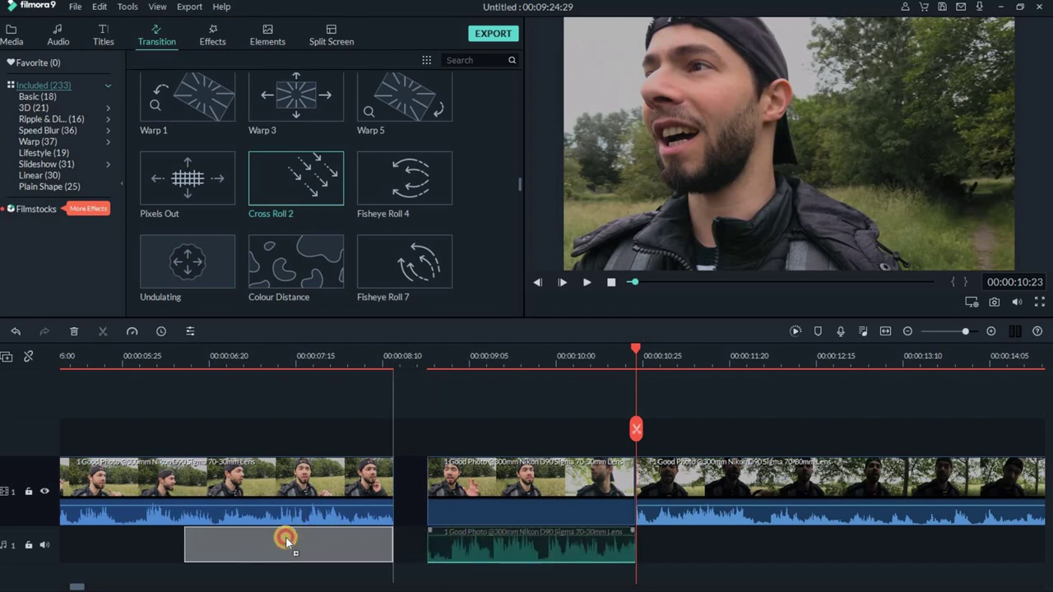
{"action": "left_click_drag", "start_coordinate": [285, 537], "coordinate": [285, 537]}
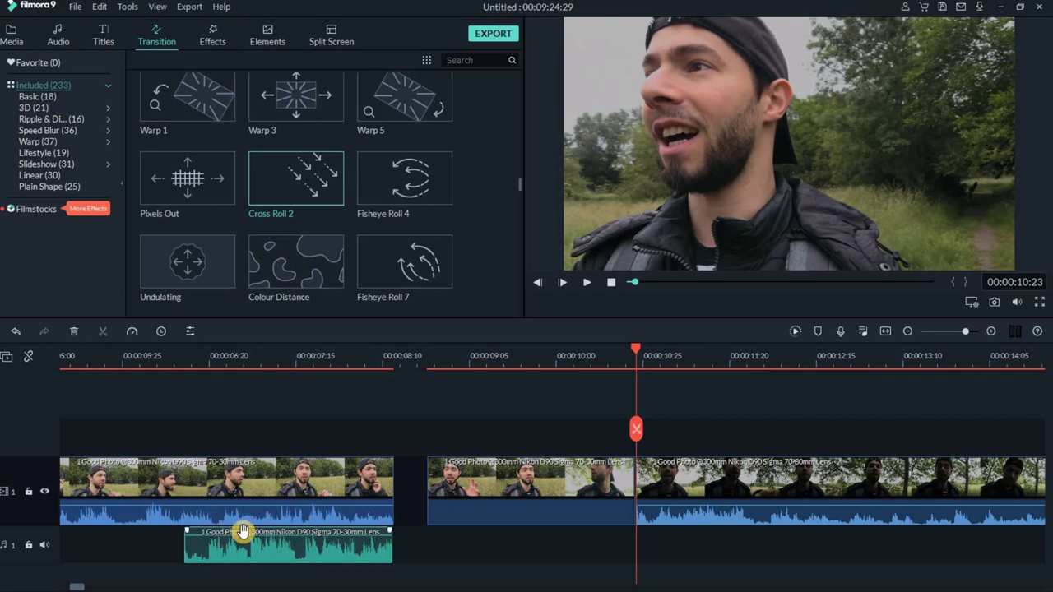
- Play the timeline from 00:00:05:28 to hear the detached audio overlapping the first clip
{"action": "left_click_drag", "start_coordinate": [635, 354], "coordinate": [131, 362]}
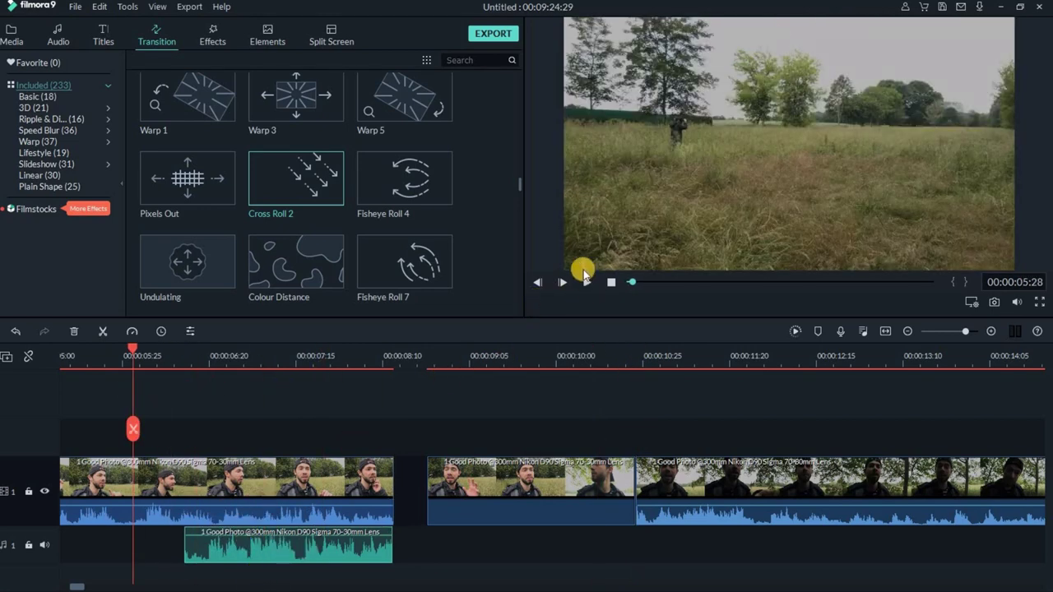
{"action": "left_click", "coordinate": [588, 284]}
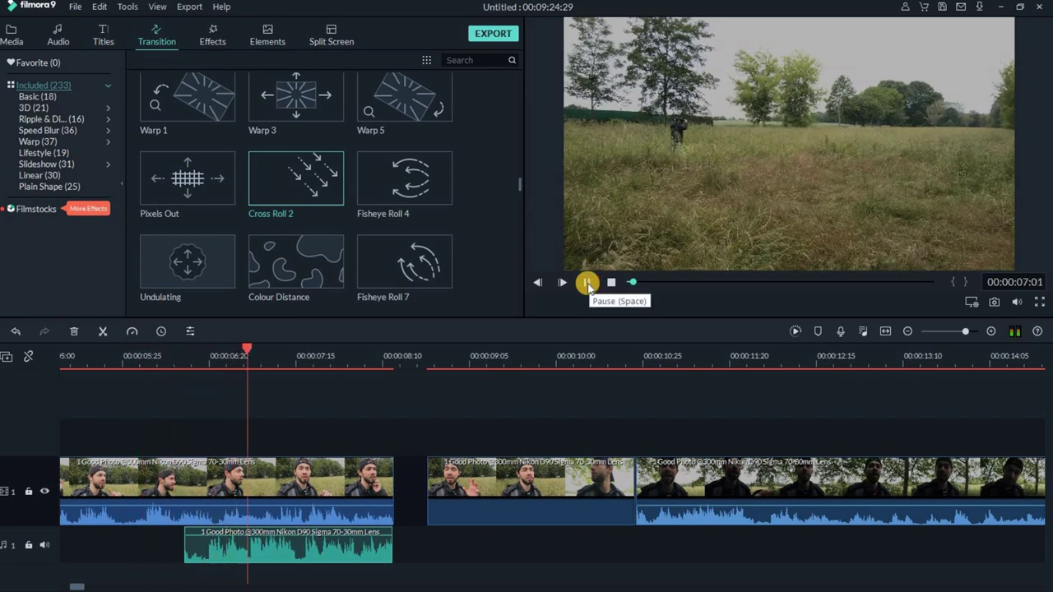
{"action": "left_click", "coordinate": [588, 284]}
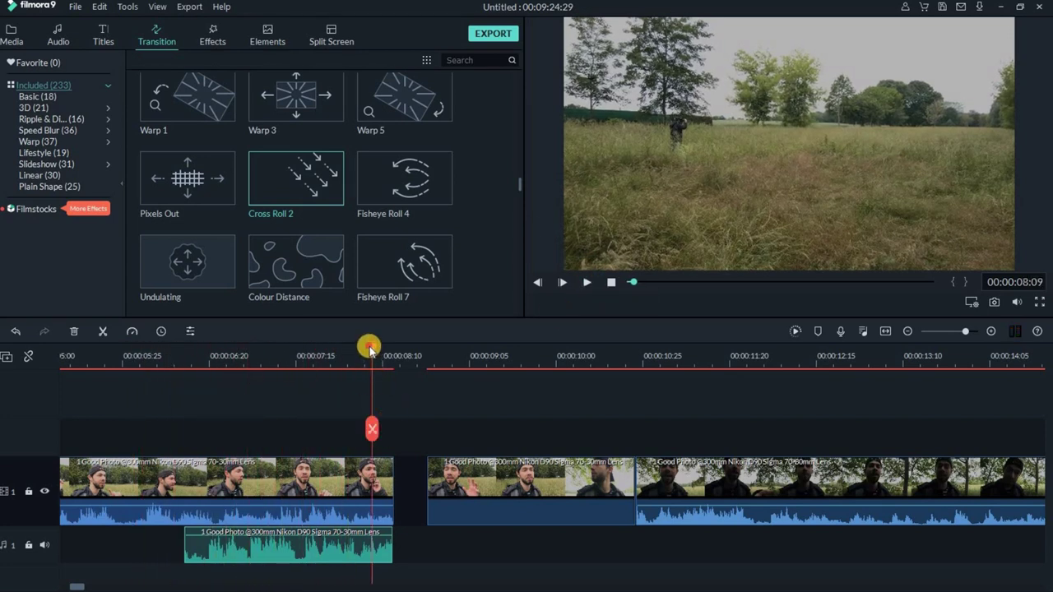
- Split the first video clip at 00:00:06:13, where the detached audio begins
{"action": "left_click_drag", "start_coordinate": [369, 350], "coordinate": [181, 393]}
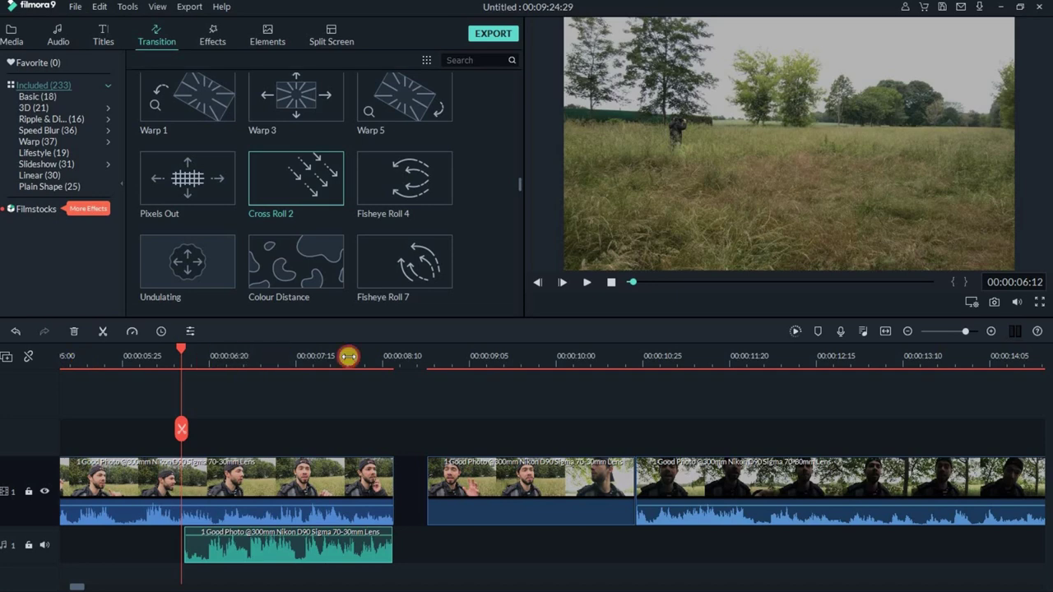
{"action": "scroll", "coordinate": [349, 356], "scroll_direction": "up", "scroll_amount": 4}
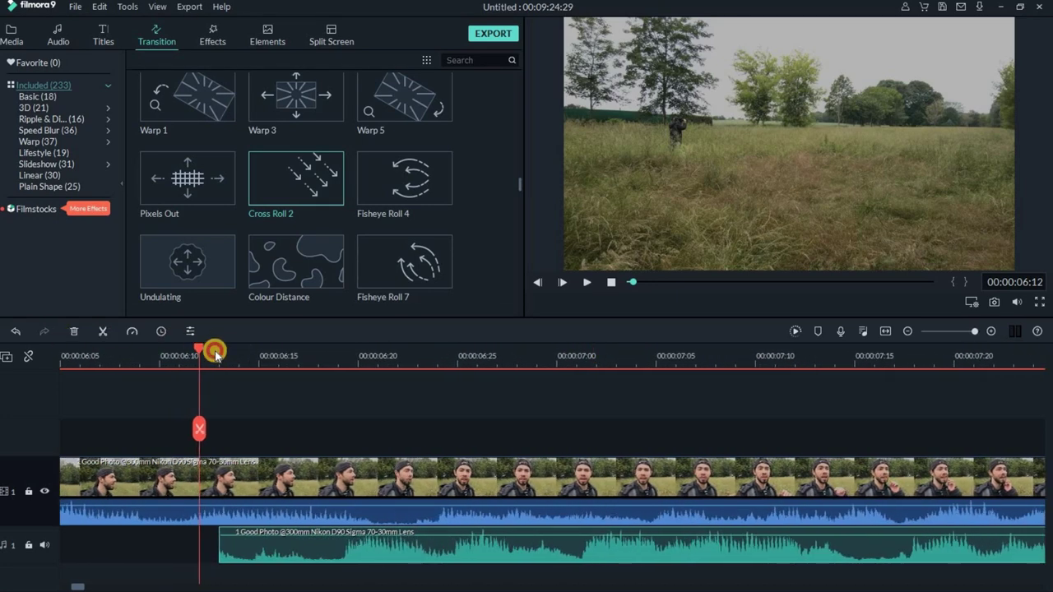
{"action": "left_click_drag", "start_coordinate": [216, 354], "coordinate": [223, 355]}
{"action": "left_click", "coordinate": [252, 491]}
{"action": "left_click", "coordinate": [219, 431]}
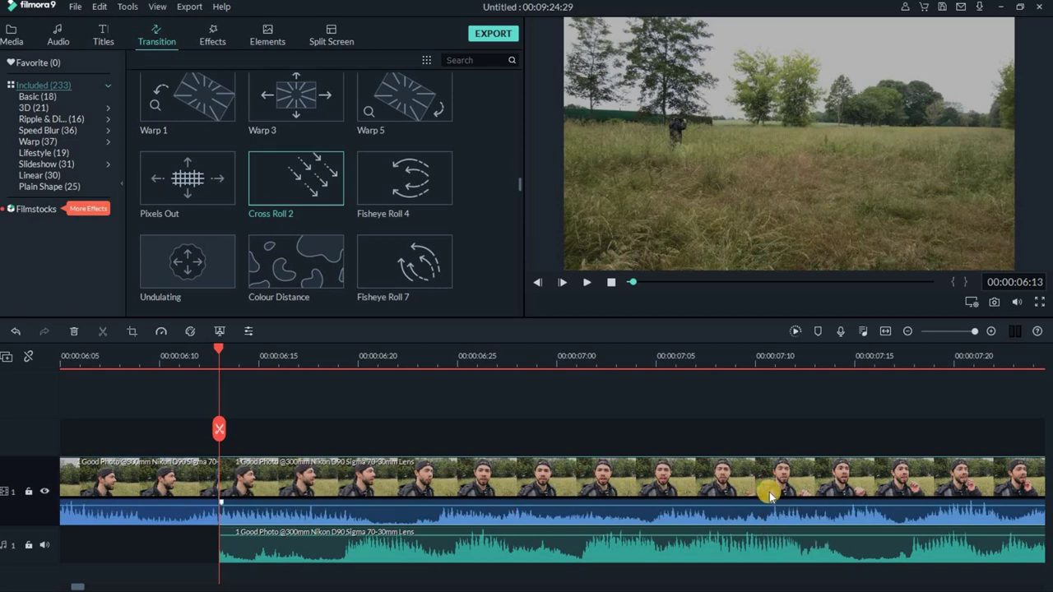
- Mute the part of the first clip that lies above the detached audio
{"action": "right_click", "coordinate": [444, 481]}
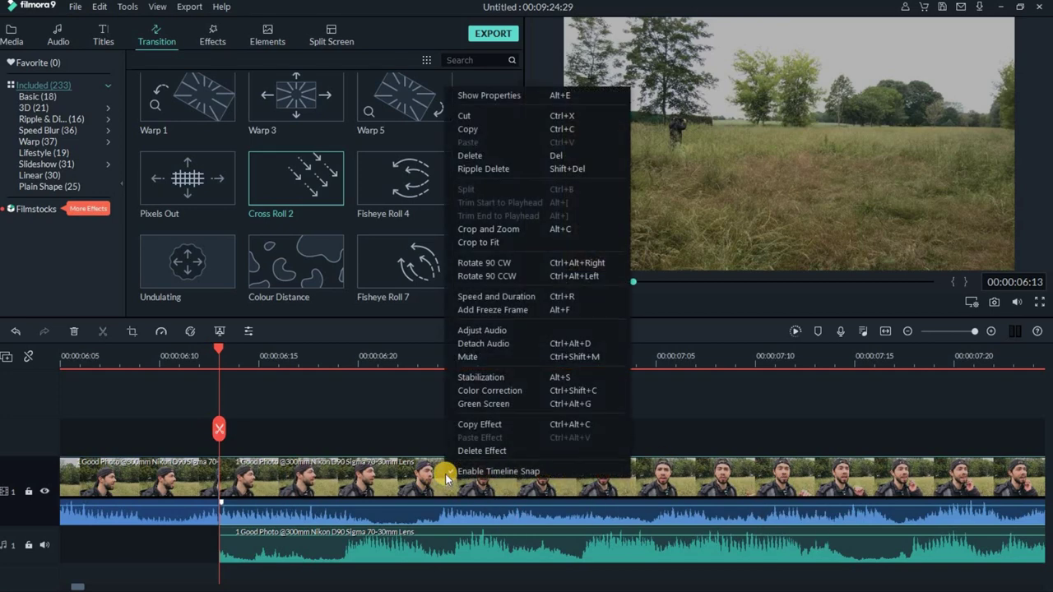
{"action": "left_click", "coordinate": [487, 358]}
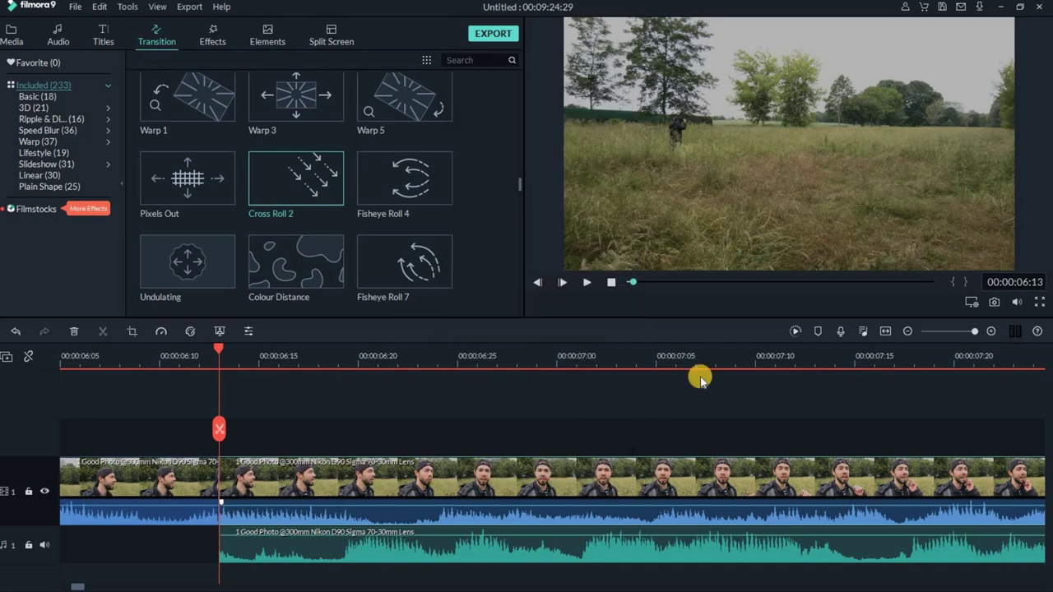
{"action": "key", "text": "ctrl+minus"}
{"action": "key", "text": "ctrl+minus"}
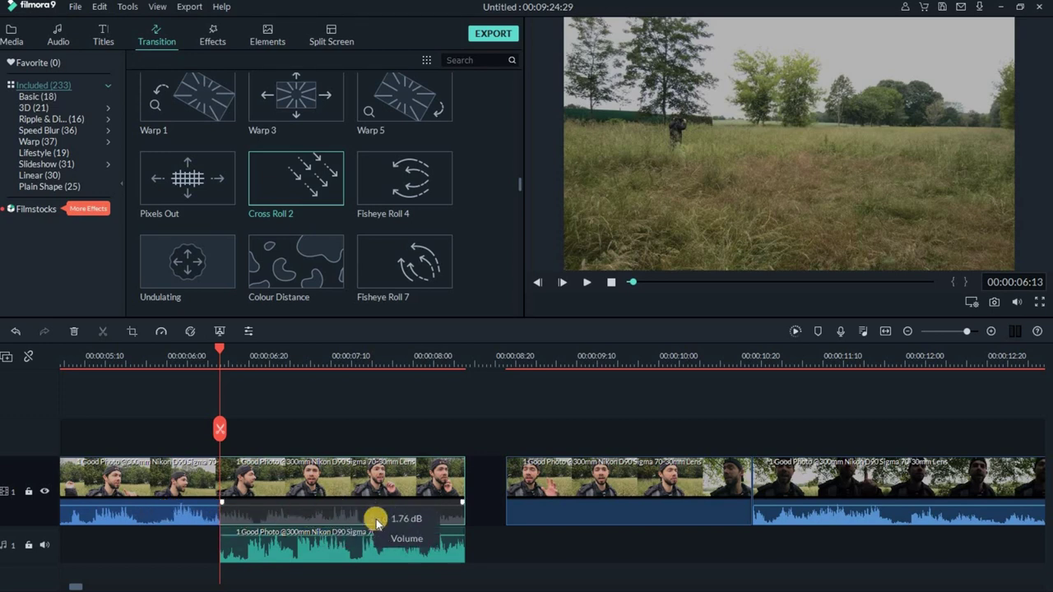
- Play the timeline from shortly before the muted section to check the replacement audio
{"action": "left_click", "coordinate": [409, 559]}
{"action": "left_click", "coordinate": [615, 478]}
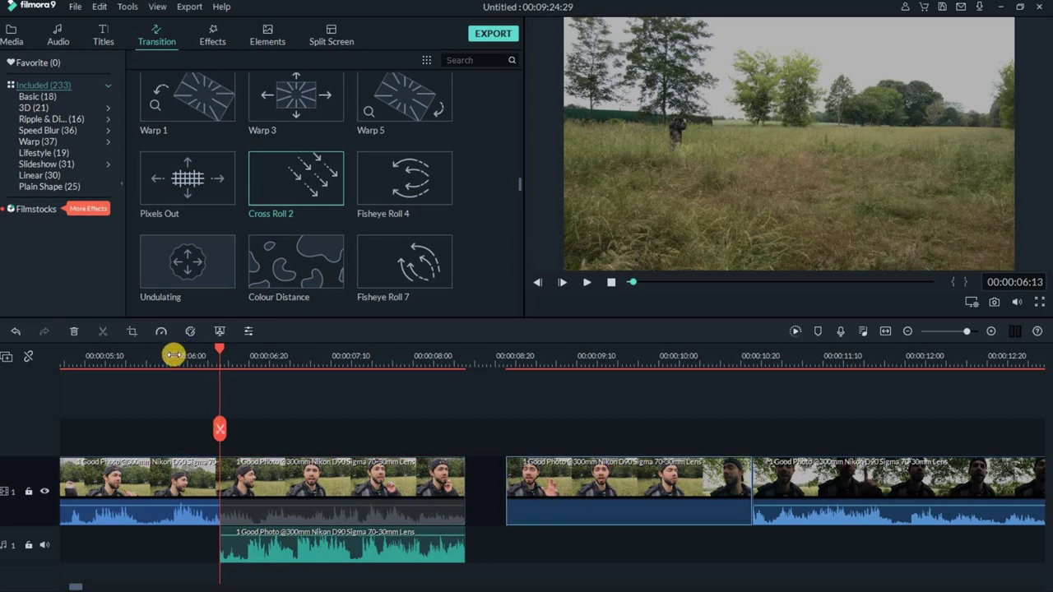
{"action": "left_click", "coordinate": [117, 355]}
{"action": "left_click", "coordinate": [584, 283]}
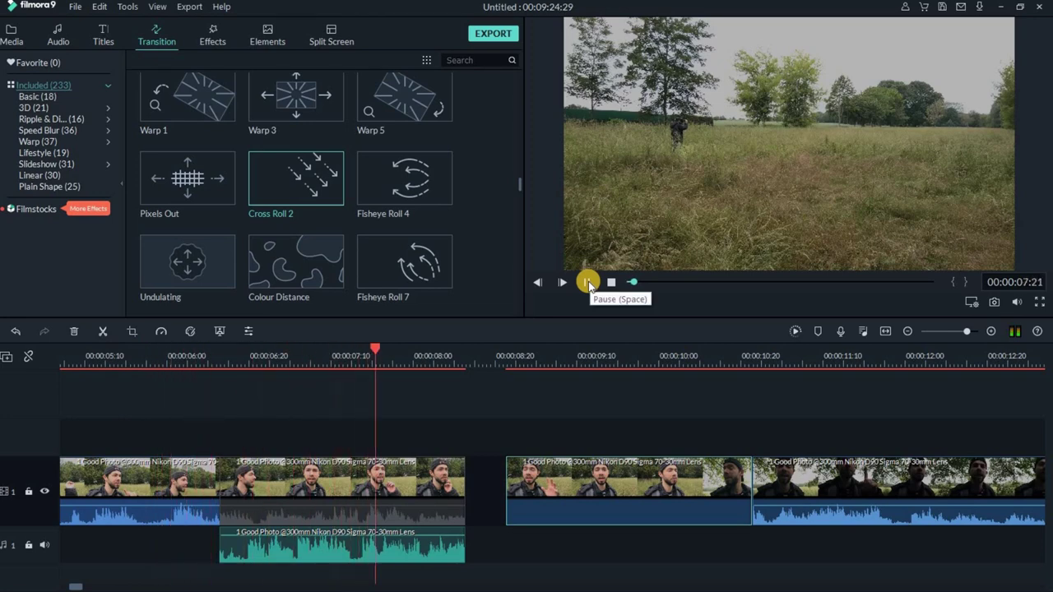
- Delete the video clip whose audio was detached, and play the muted section again from just before its start
{"action": "key", "text": "Delete"}
{"action": "left_click_drag", "start_coordinate": [378, 383], "coordinate": [214, 381]}
{"action": "key", "text": "space"}
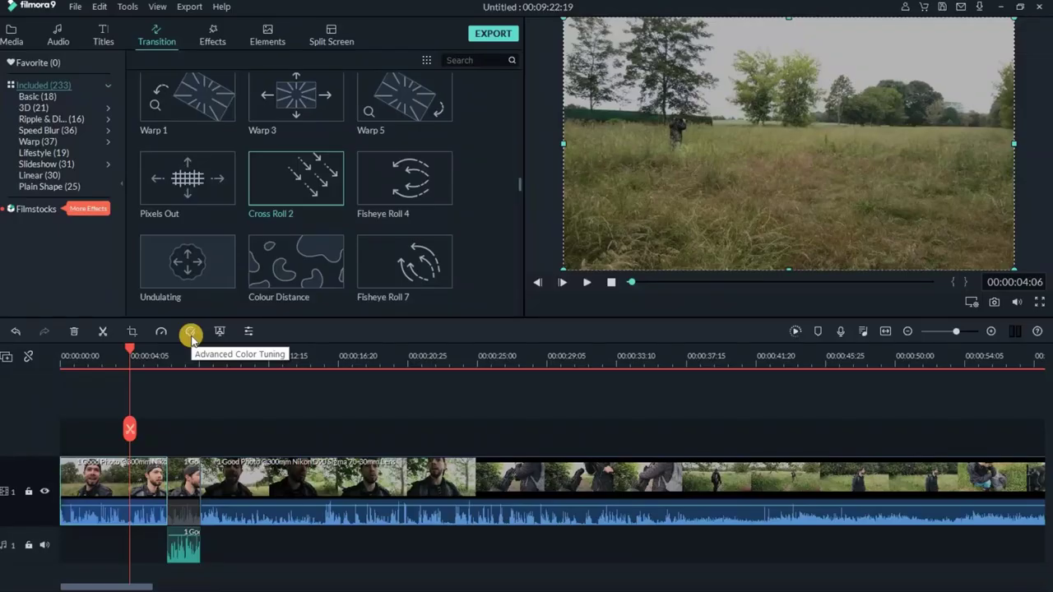
- Open Advanced Color Correction for the first clip and apply the Reign preset
{"action": "left_click", "coordinate": [276, 323]}
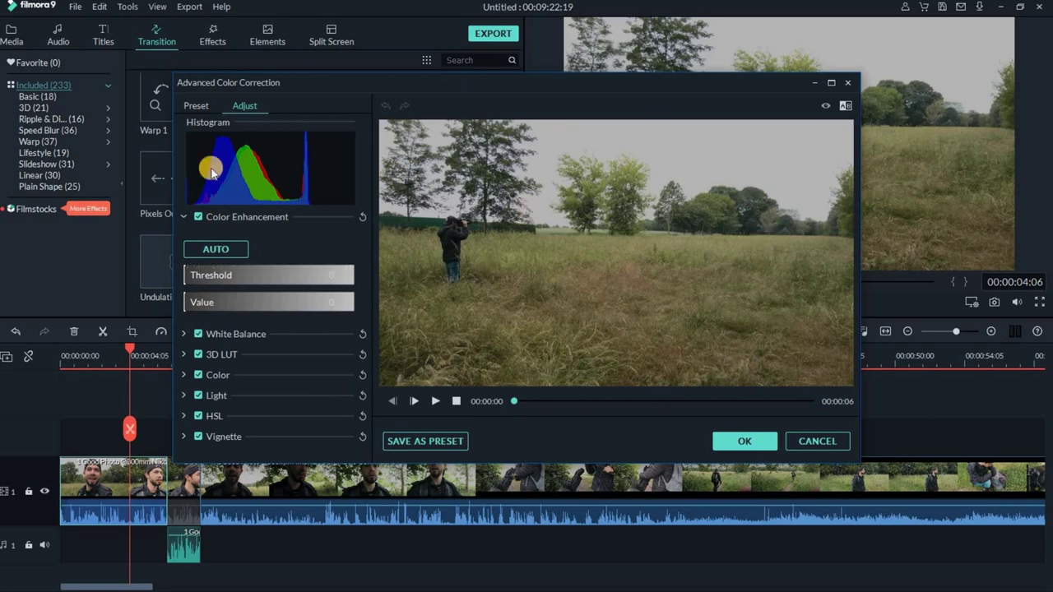
{"action": "left_click", "coordinate": [196, 106]}
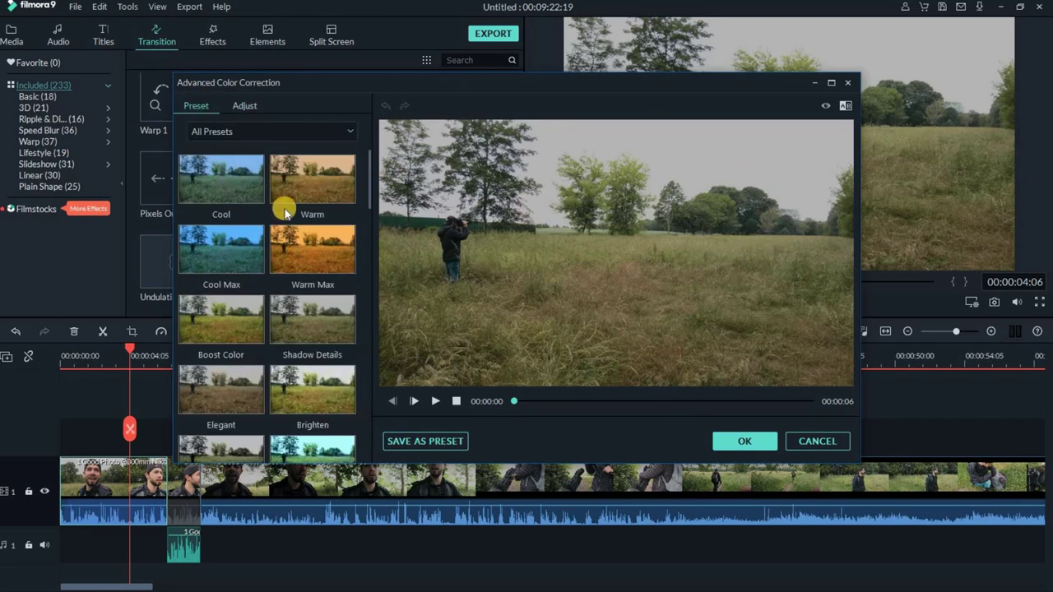
{"action": "scroll", "coordinate": [282, 206], "scroll_direction": "down", "scroll_amount": 10}
{"action": "scroll", "coordinate": [313, 259], "scroll_direction": "down", "scroll_amount": 5}
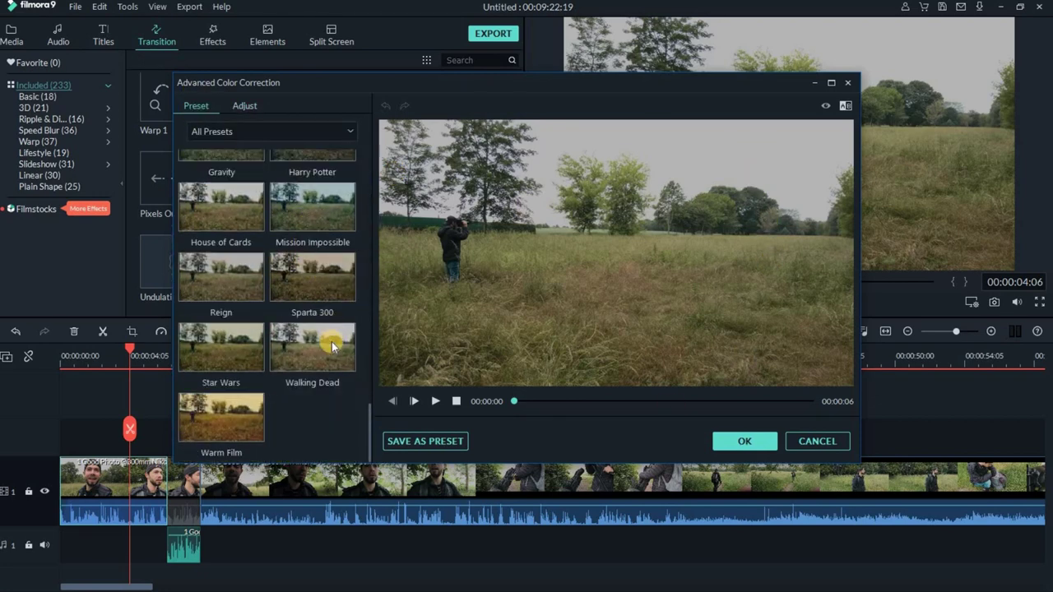
{"action": "scroll", "coordinate": [329, 342], "scroll_direction": "up", "scroll_amount": 5}
{"action": "scroll", "coordinate": [272, 313], "scroll_direction": "down", "scroll_amount": 5}
{"action": "left_click", "coordinate": [223, 288]}
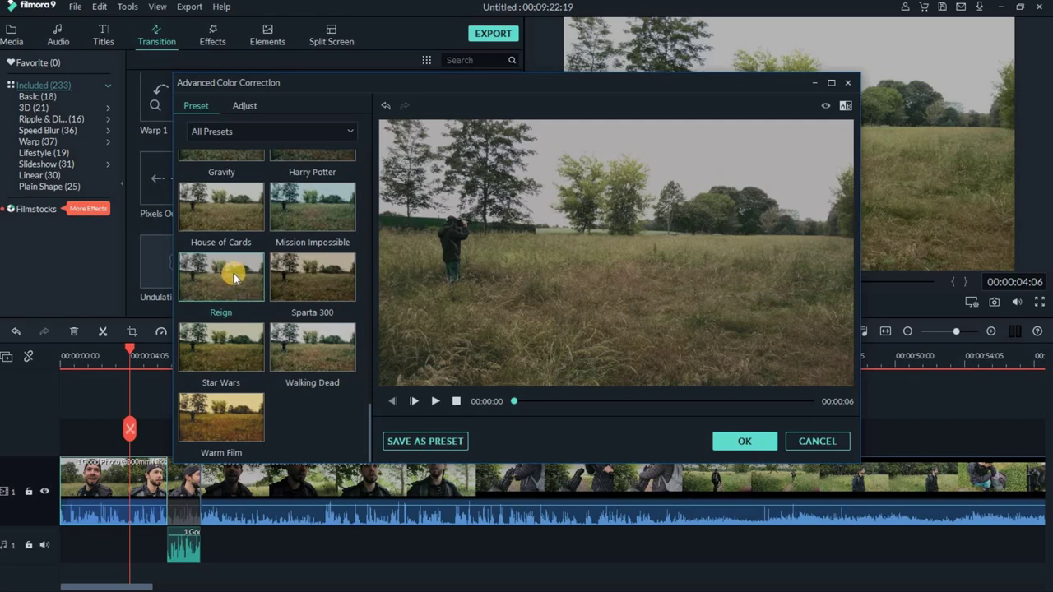
- Examine the White Balance and Color adjustment options in the color correction settings
{"action": "left_click", "coordinate": [250, 106]}
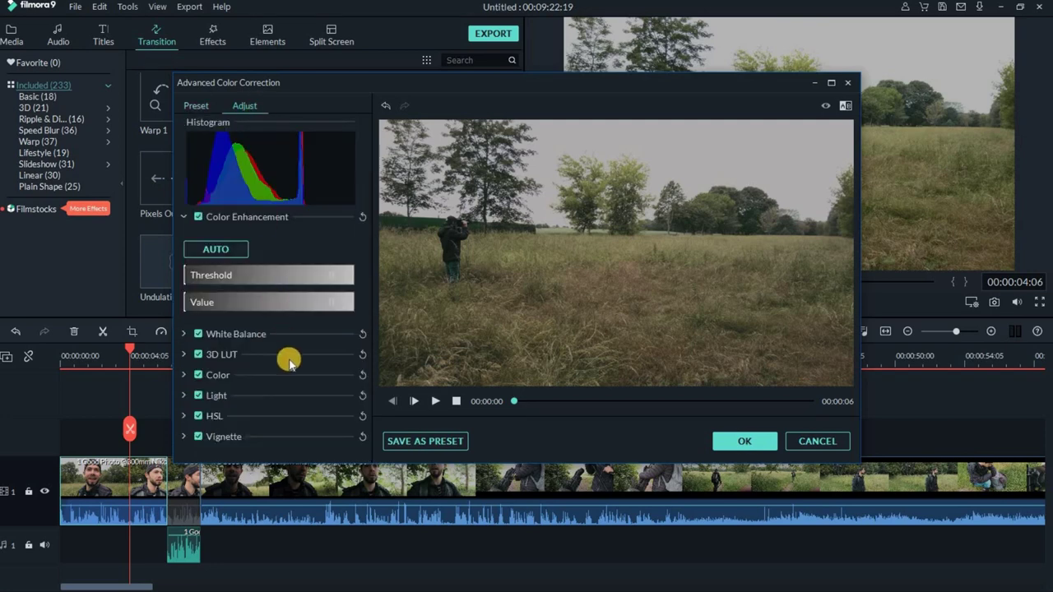
{"action": "left_click", "coordinate": [182, 335]}
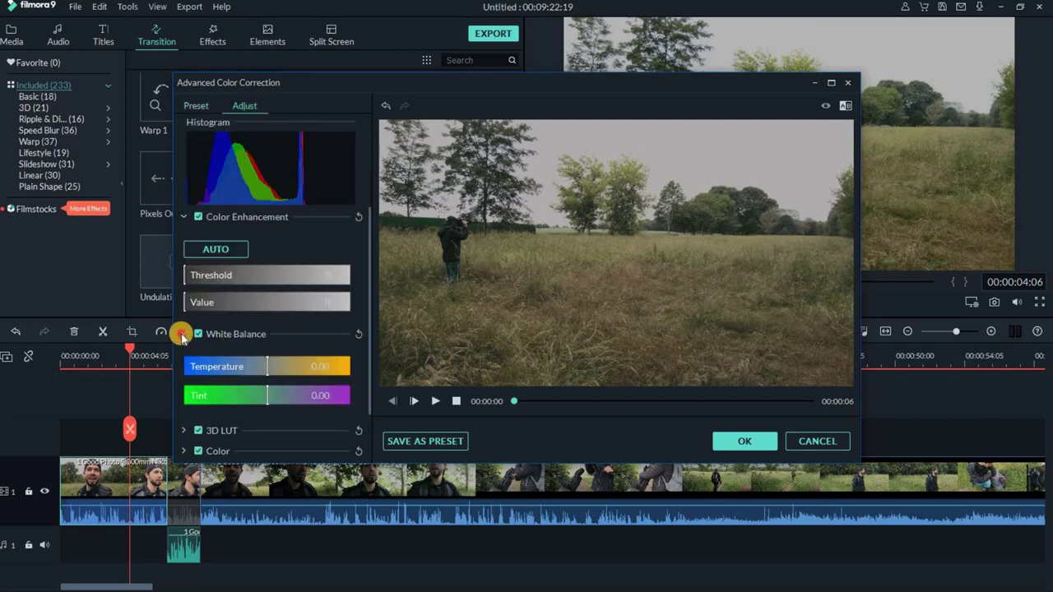
{"action": "left_click", "coordinate": [182, 334]}
{"action": "left_click", "coordinate": [186, 371]}
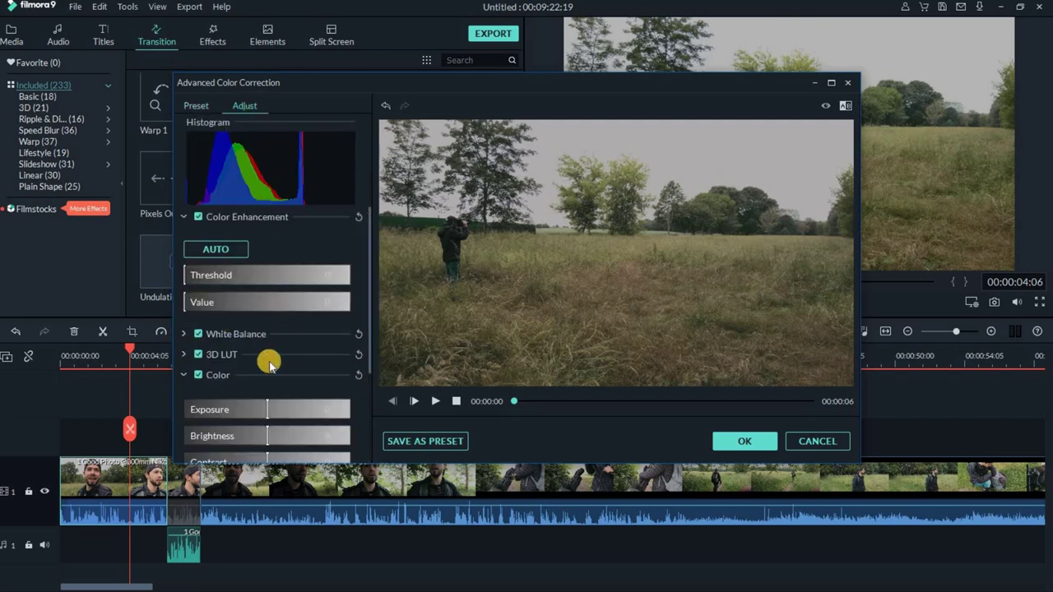
{"action": "scroll", "coordinate": [271, 360], "scroll_direction": "down", "scroll_amount": 2}
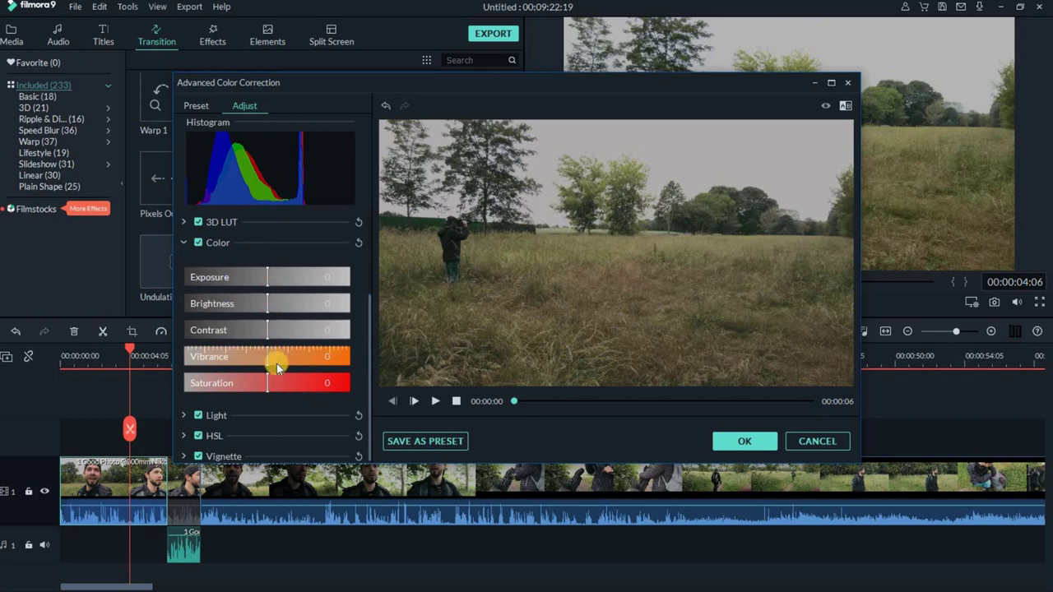
{"action": "left_click", "coordinate": [184, 243]}
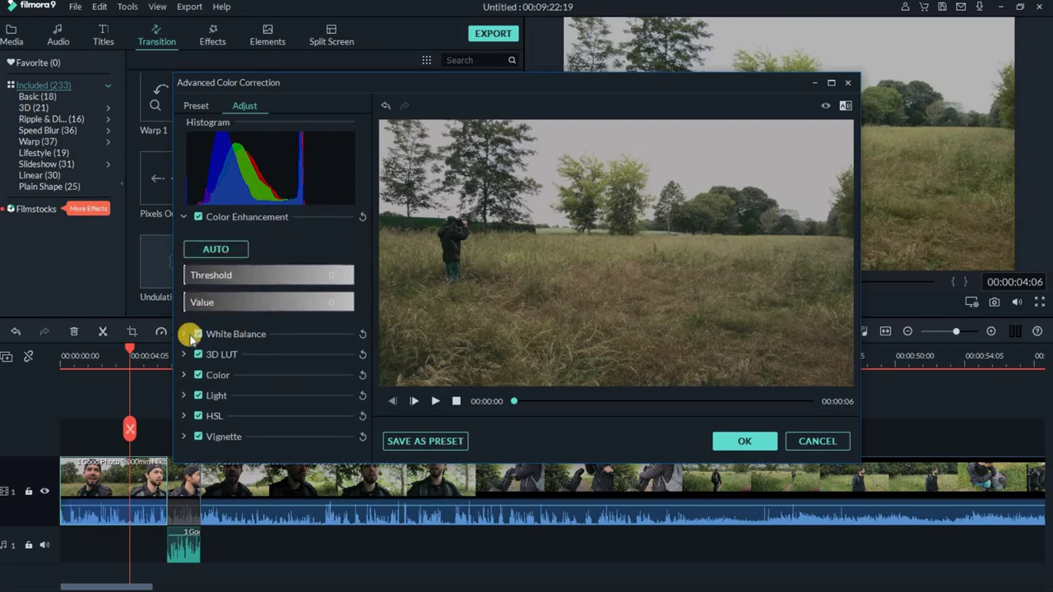
- In the Light adjustments, raise Highlights slightly, set Shadows to about 52 and lower Blacks
{"action": "left_click", "coordinate": [184, 397]}
{"action": "scroll", "coordinate": [247, 346], "scroll_direction": "down", "scroll_amount": 2}
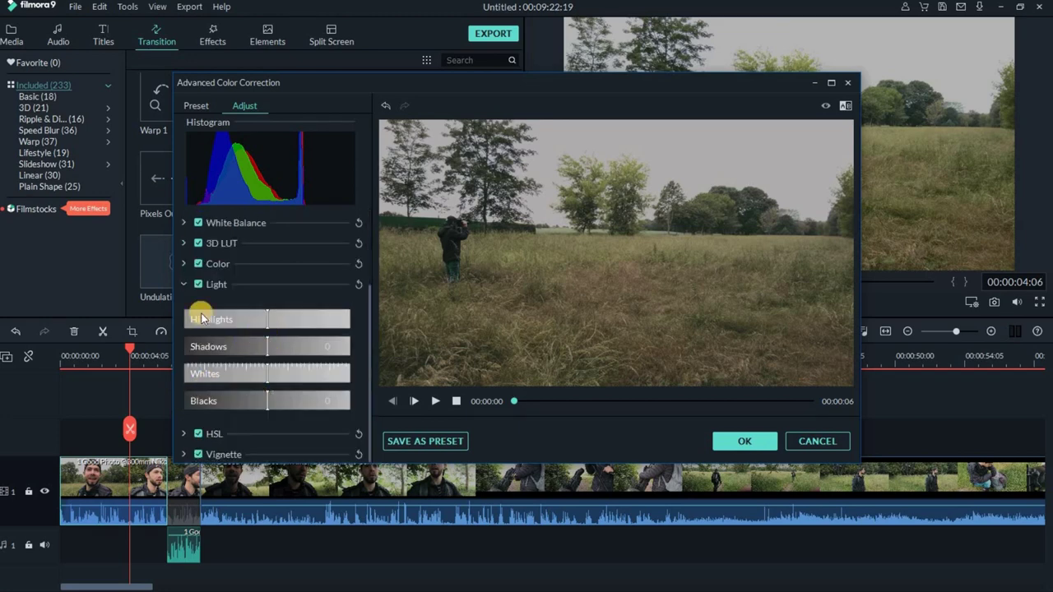
{"action": "left_click_drag", "start_coordinate": [230, 317], "coordinate": [206, 323]}
{"action": "left_click_drag", "start_coordinate": [282, 329], "coordinate": [310, 346]}
{"action": "left_click", "coordinate": [269, 377]}
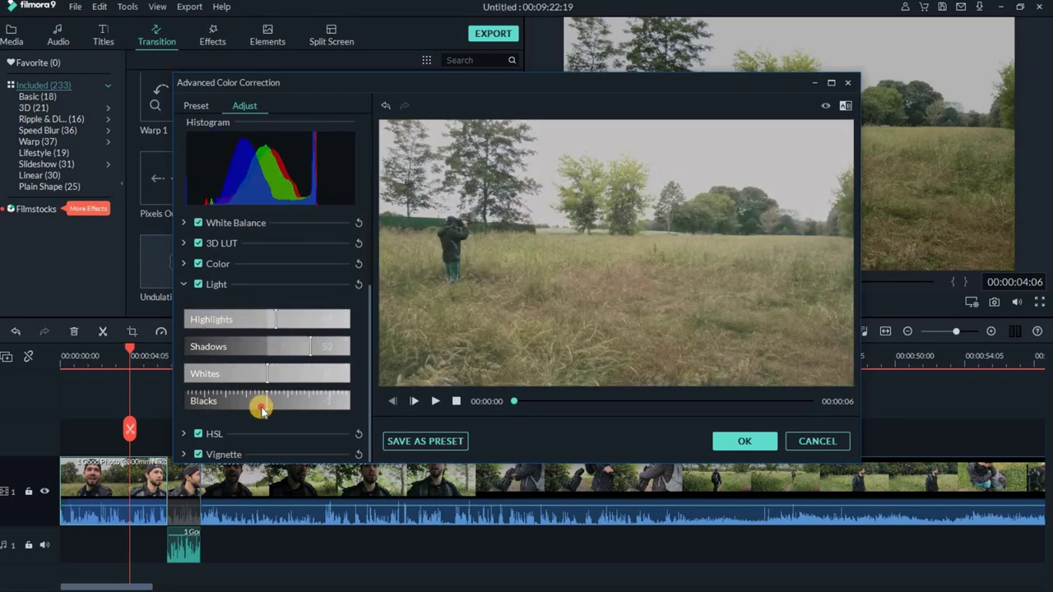
{"action": "left_click_drag", "start_coordinate": [262, 411], "coordinate": [243, 407]}
- In the Color adjustments, set Vibrance to -19 and Contrast to 36
{"action": "left_click", "coordinate": [183, 264]}
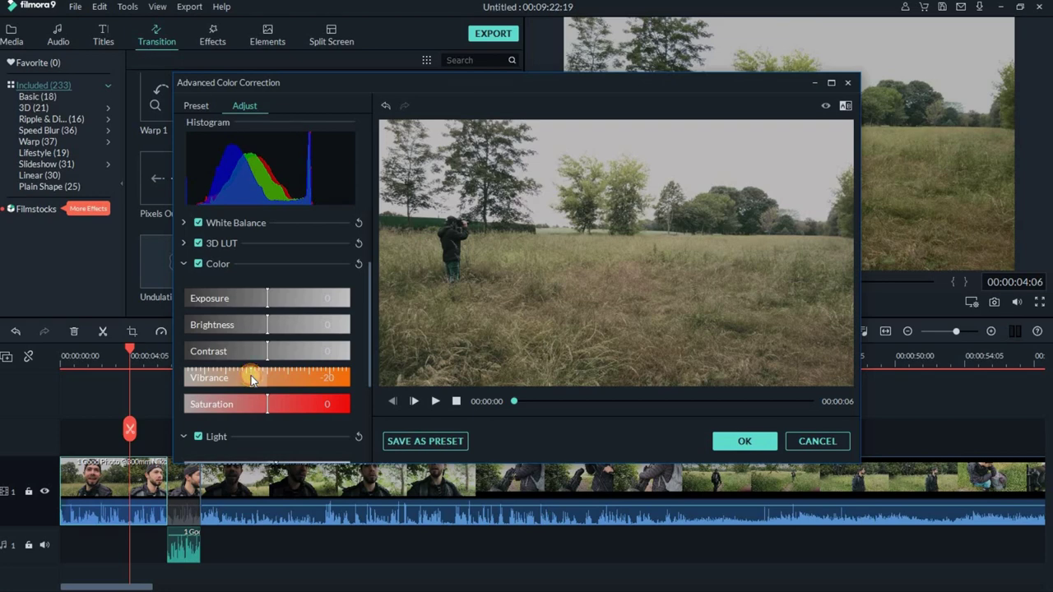
{"action": "left_click_drag", "start_coordinate": [284, 352], "coordinate": [298, 355]}
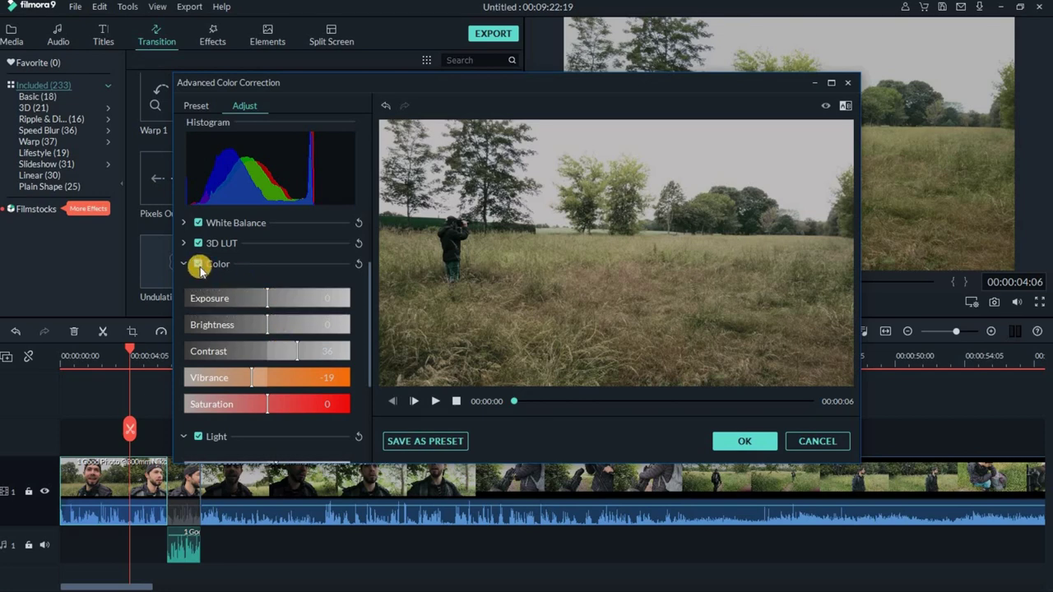
{"action": "scroll", "coordinate": [215, 313], "scroll_direction": "down", "scroll_amount": 2}
{"action": "scroll", "coordinate": [306, 308], "scroll_direction": "down", "scroll_amount": 1}
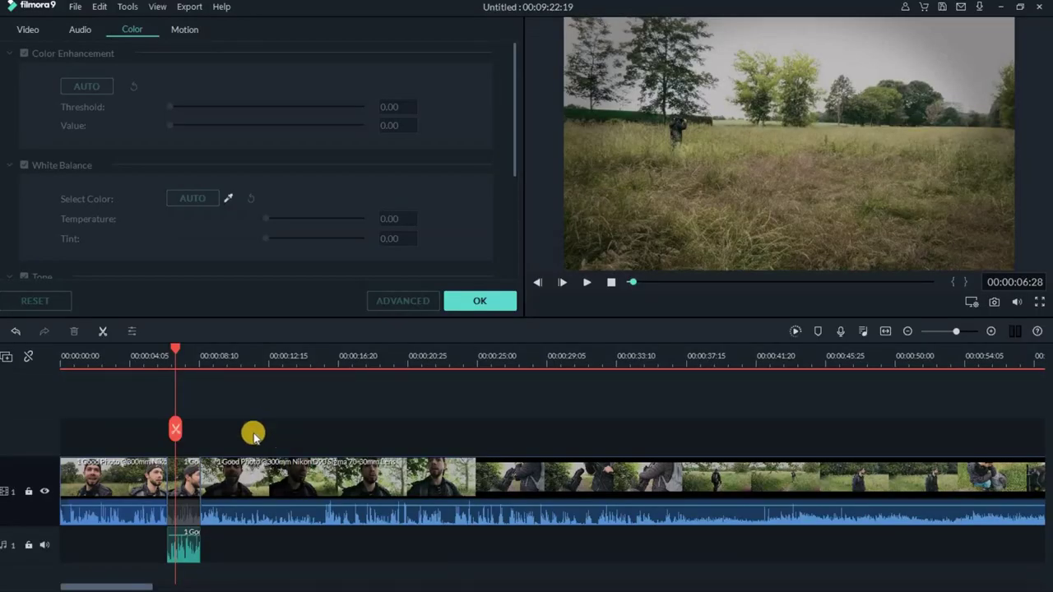
- Examine the slow and fast speed presets for the short second clip, and close its color settings
{"action": "left_click", "coordinate": [176, 491]}
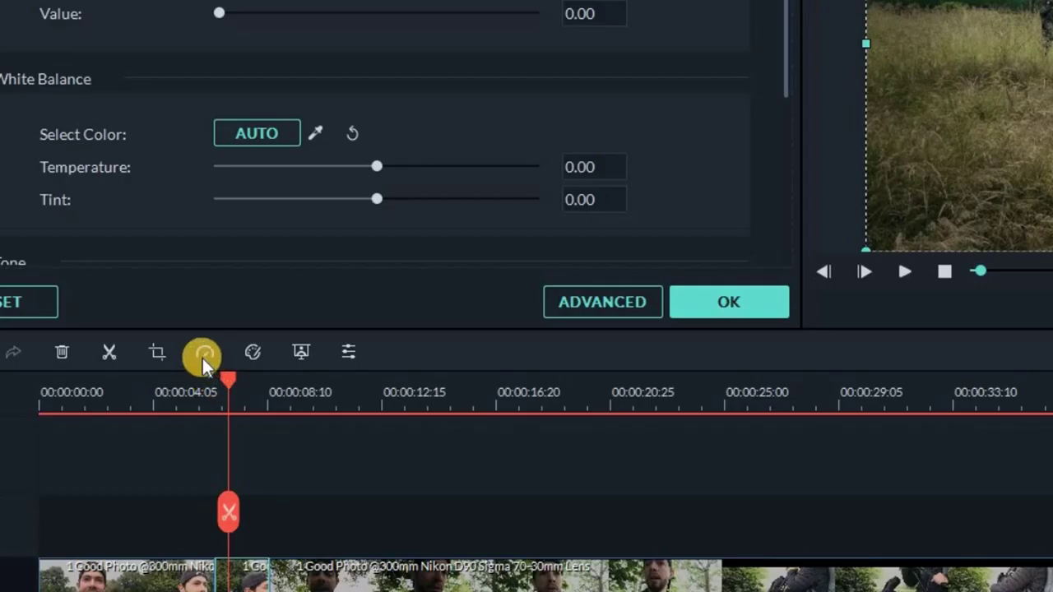
{"action": "left_click", "coordinate": [204, 353]}
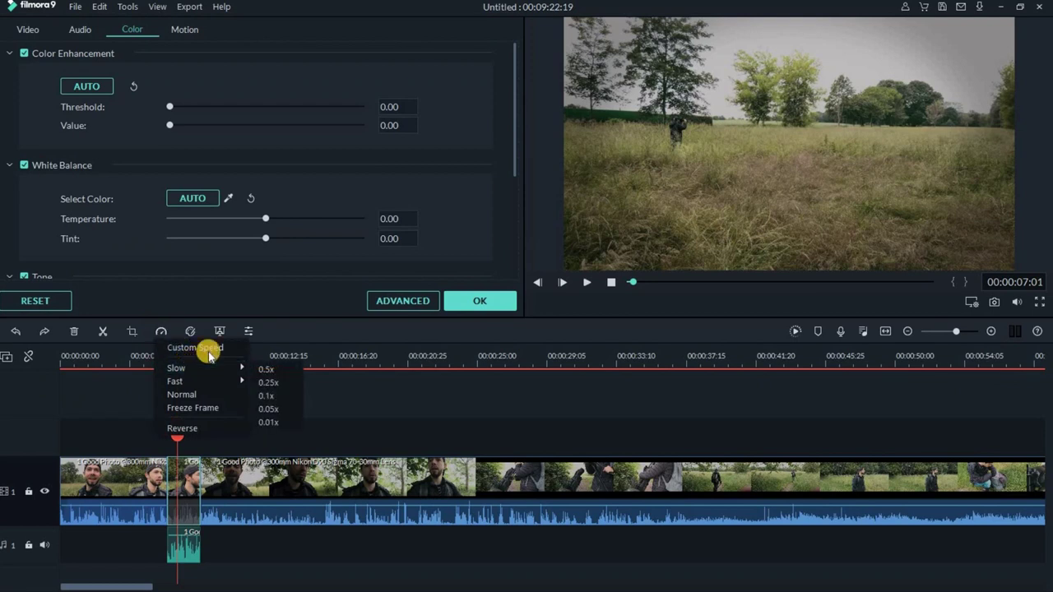
{"action": "mouse_move", "coordinate": [218, 366]}
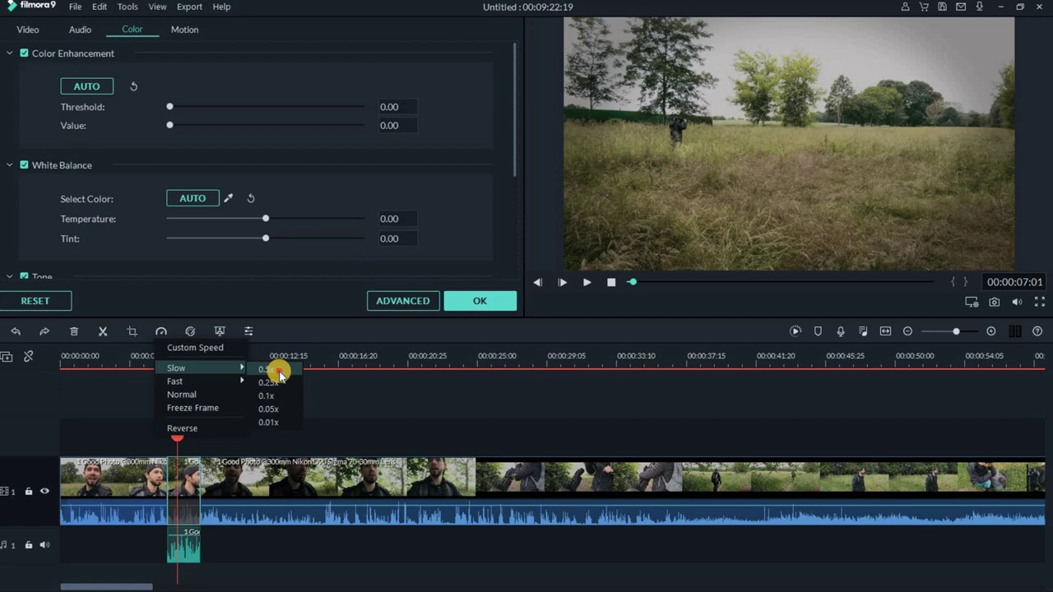
{"action": "left_click", "coordinate": [279, 372]}
{"action": "left_click", "coordinate": [161, 331]}
{"action": "mouse_move", "coordinate": [220, 385]}
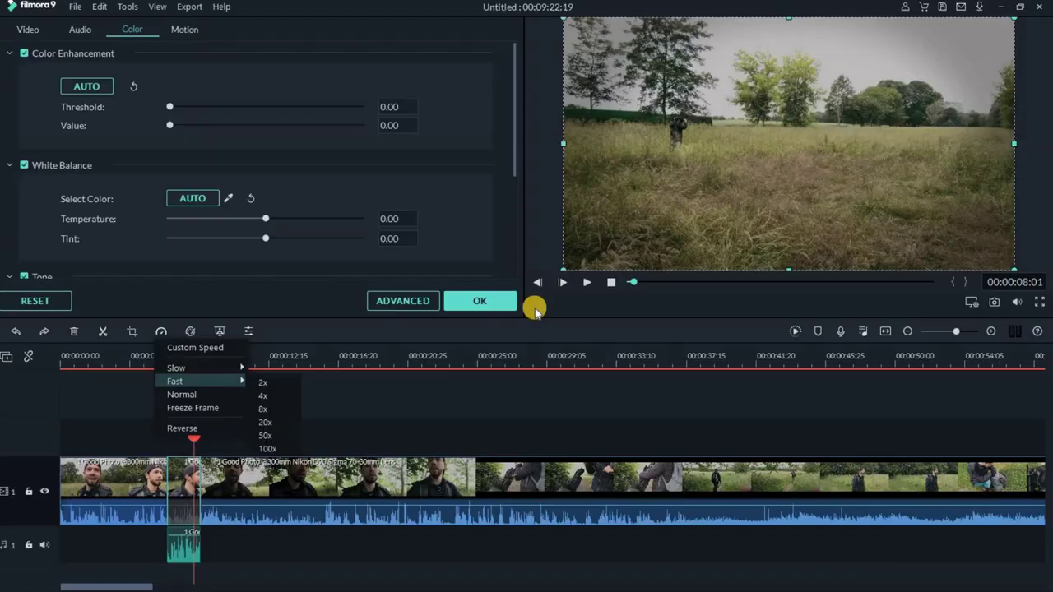
{"action": "left_click", "coordinate": [505, 301]}
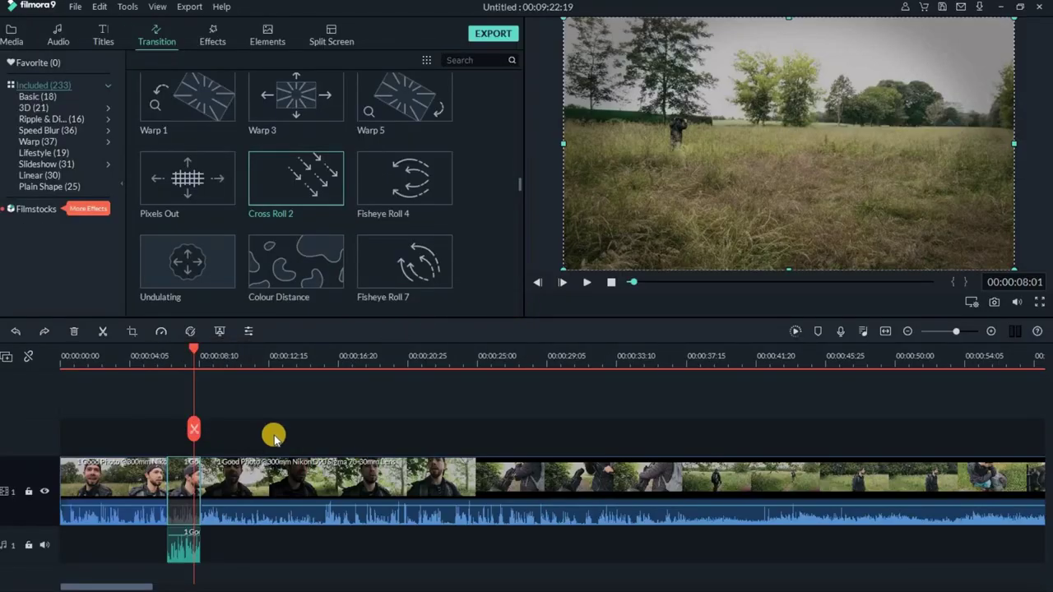
- Open the Custom Speed settings for the third clip on the main video track
{"action": "left_click", "coordinate": [263, 487]}
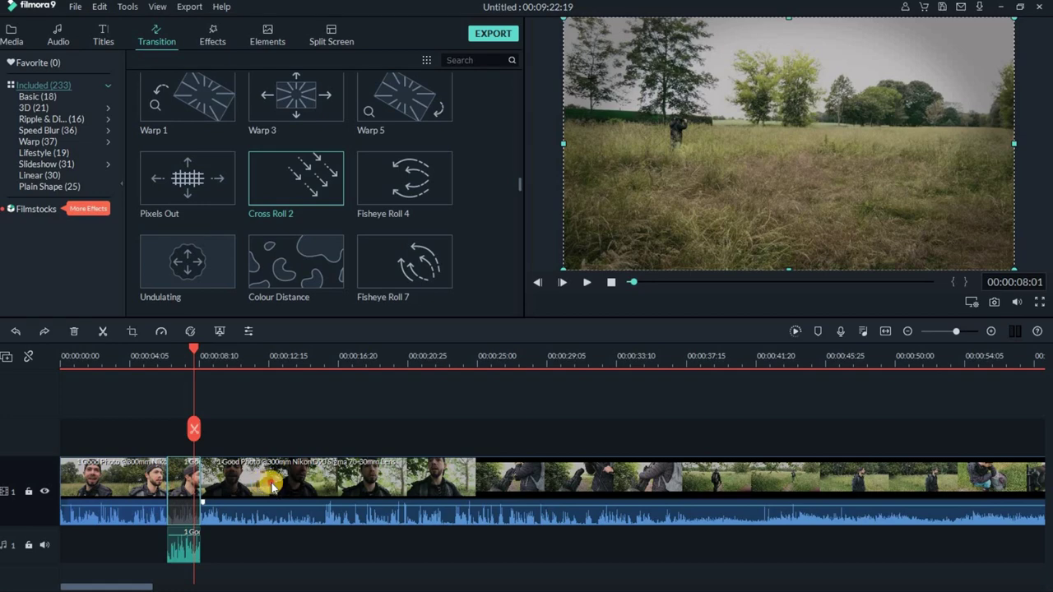
{"action": "double_click", "coordinate": [272, 488]}
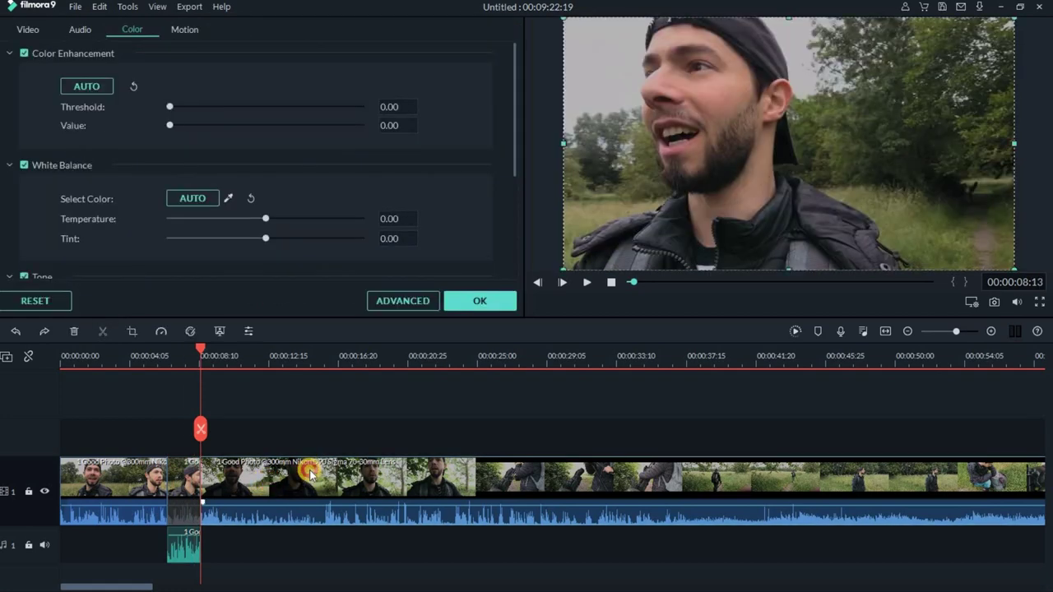
{"action": "left_click", "coordinate": [160, 331]}
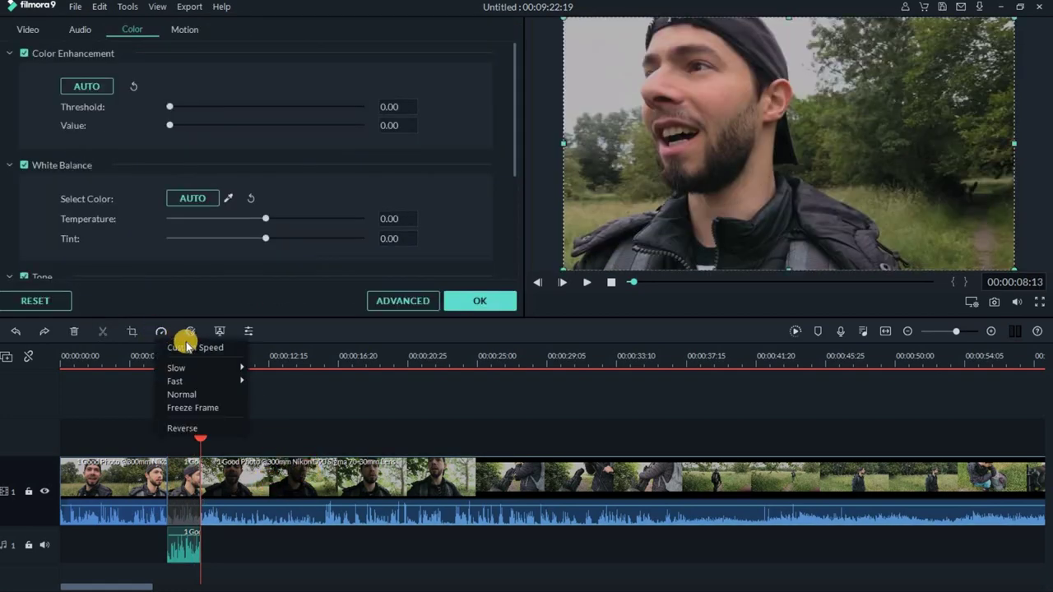
{"action": "left_click", "coordinate": [200, 348]}
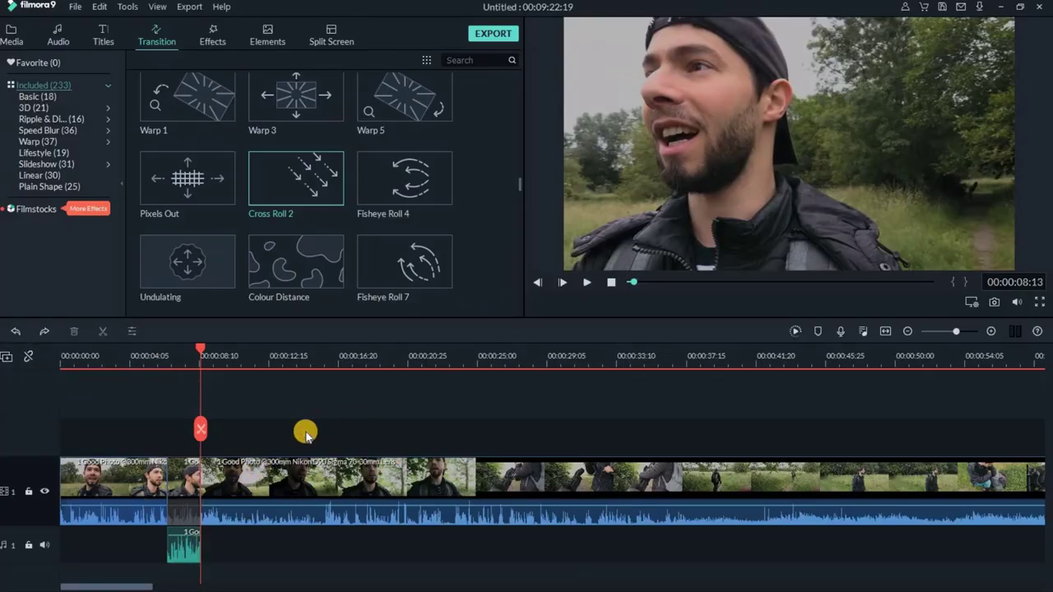
- Place the photos DSC_3710, DSC_3713 and DSC_3710-2 from the project media as separate clips on the second video track
{"action": "left_click", "coordinate": [15, 33]}
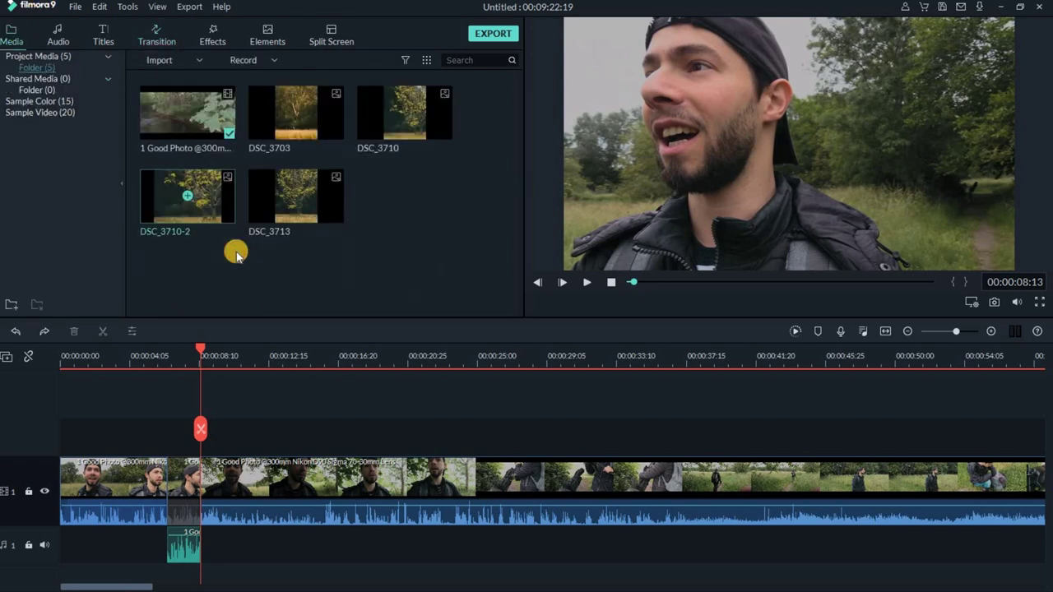
{"action": "left_click_drag", "start_coordinate": [400, 99], "coordinate": [304, 437]}
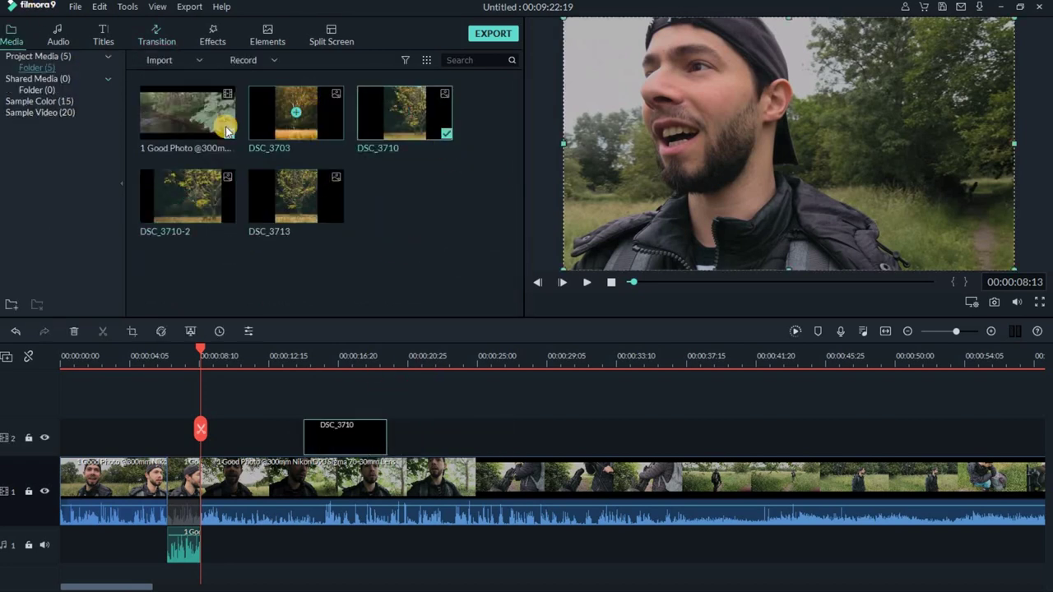
{"action": "left_click_drag", "start_coordinate": [296, 198], "coordinate": [586, 422]}
{"action": "left_click_drag", "start_coordinate": [207, 206], "coordinate": [851, 426]}
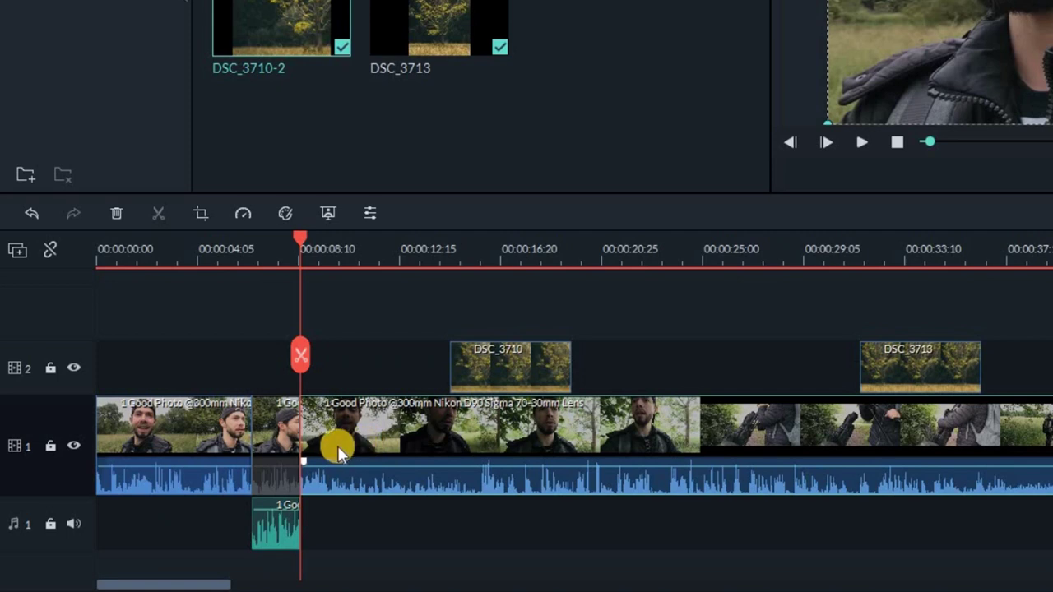
- Trim the start of the third main-track clip, and turn on linking between the photos above and the main track
{"action": "left_click_drag", "start_coordinate": [302, 441], "coordinate": [366, 448]}
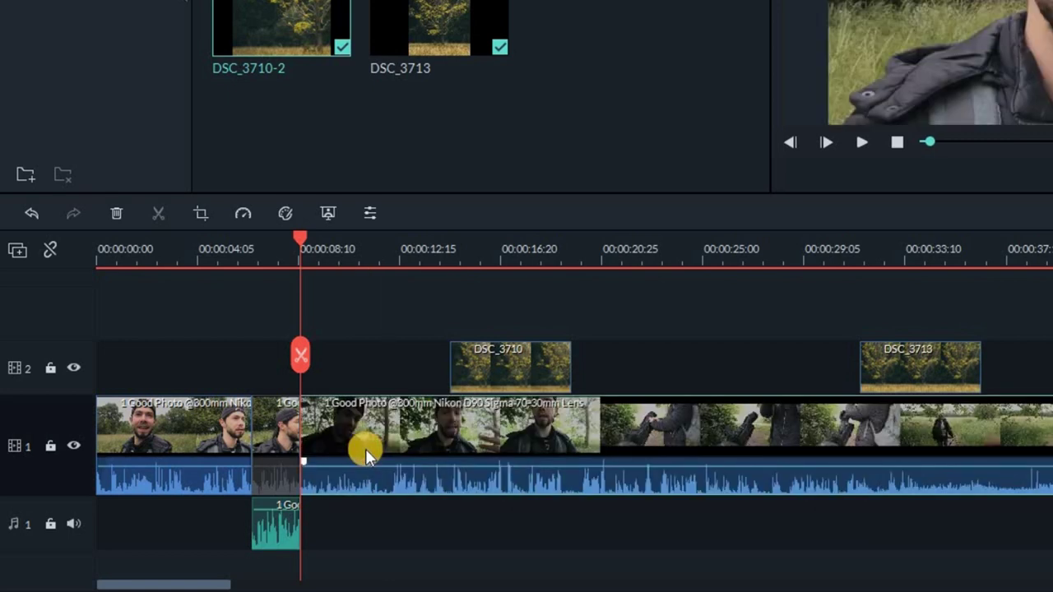
{"action": "left_click", "coordinate": [524, 375]}
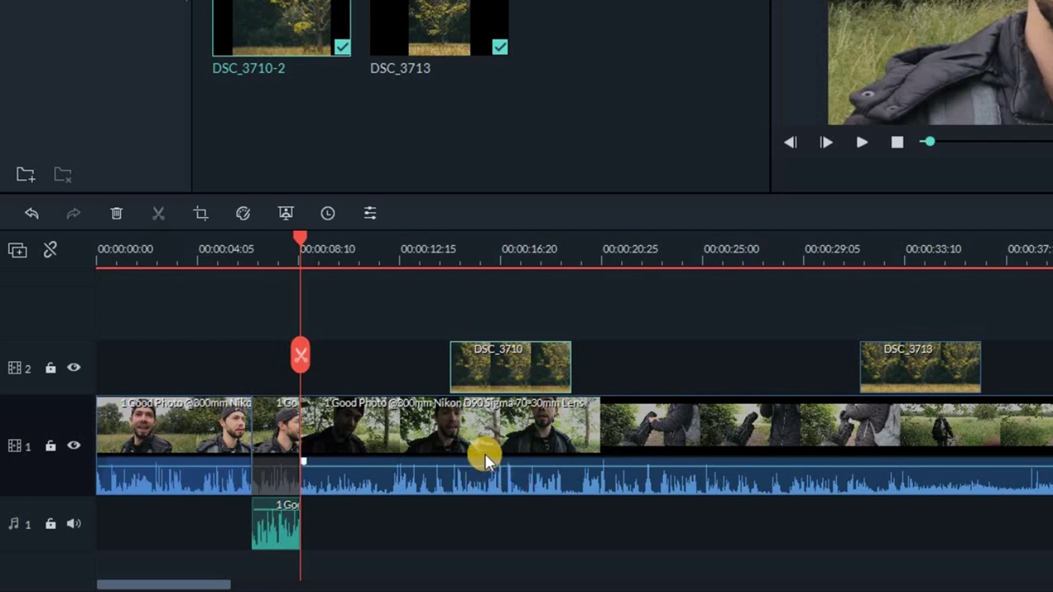
{"action": "left_click", "coordinate": [505, 434]}
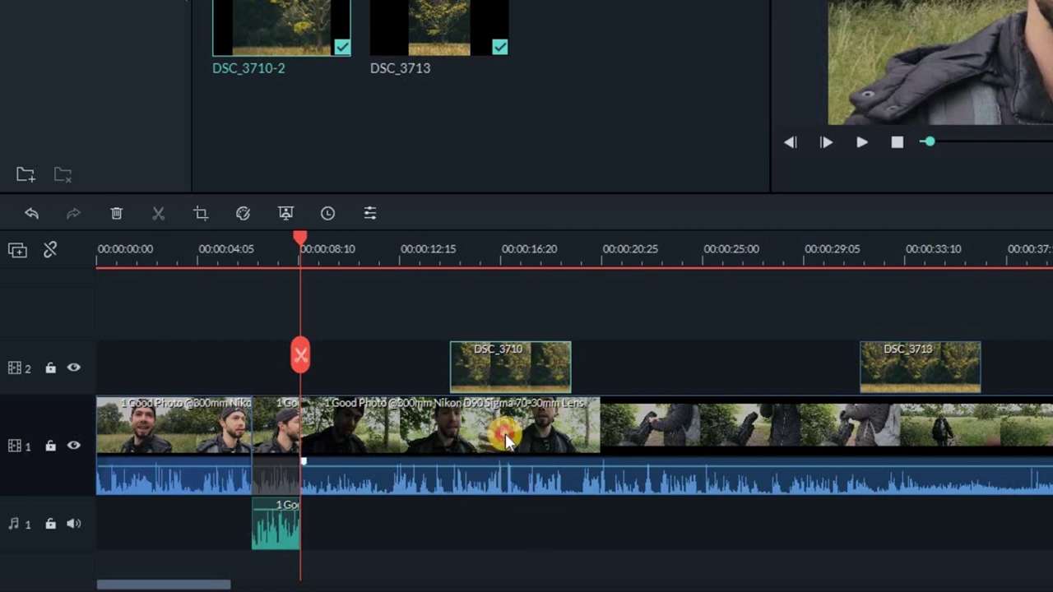
{"action": "left_click", "coordinate": [543, 370]}
{"action": "left_click", "coordinate": [887, 369]}
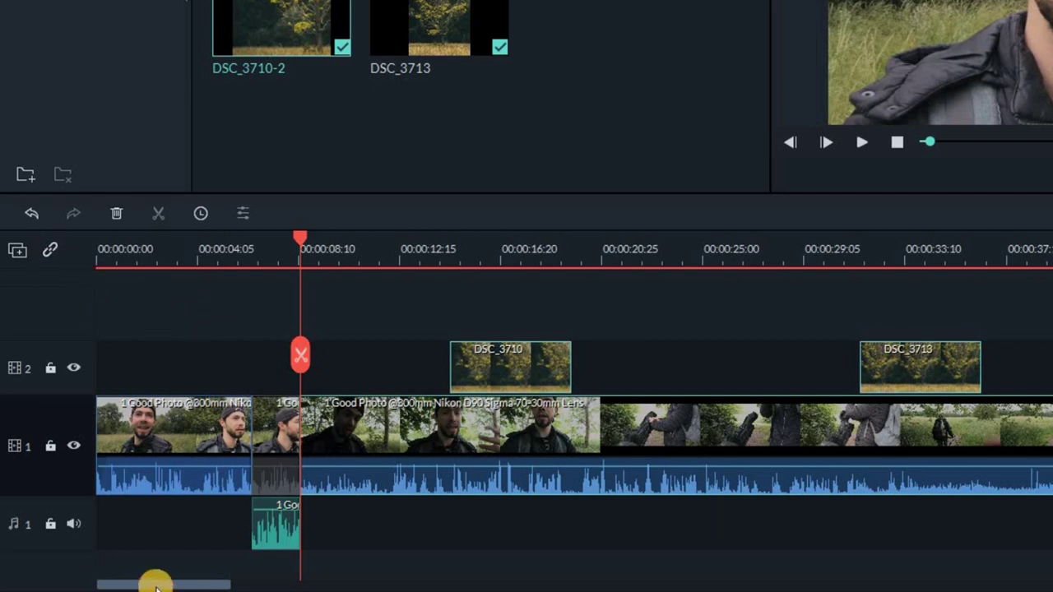
{"action": "left_click", "coordinate": [683, 548]}
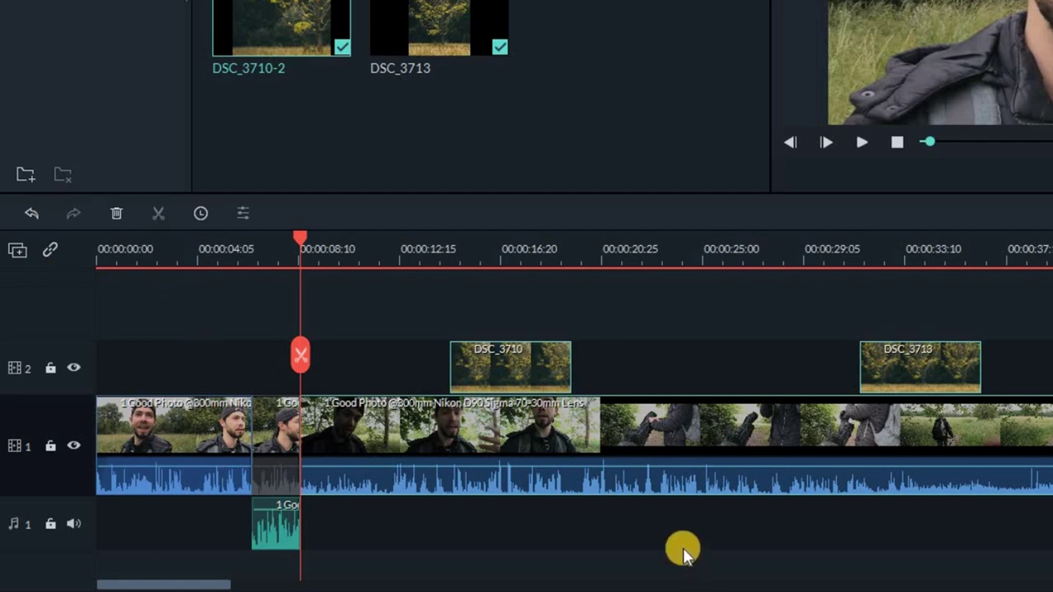
{"action": "left_click", "coordinate": [417, 444]}
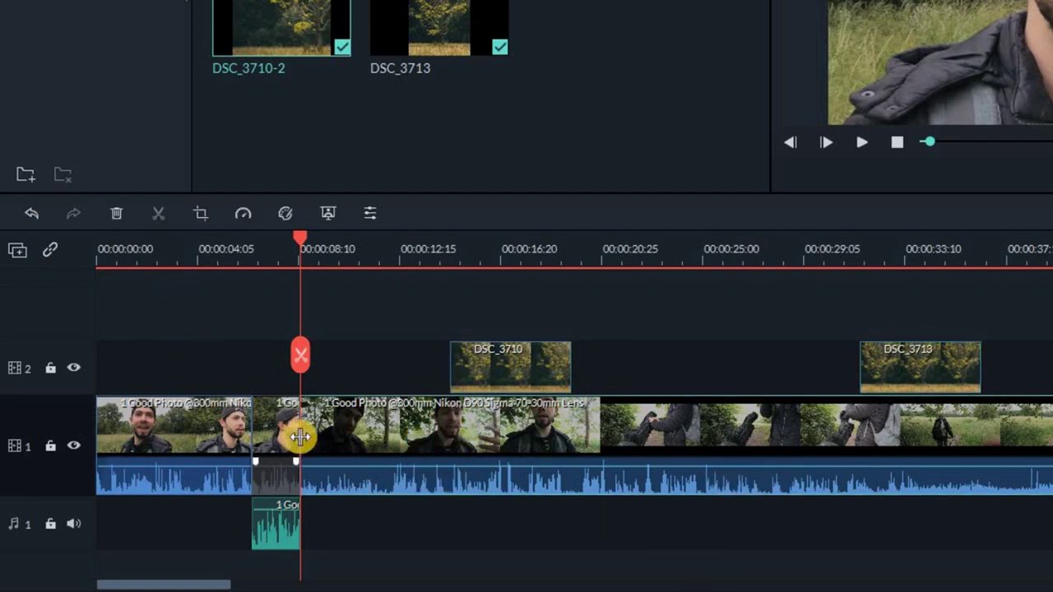
- Trim the third clip's start with linking on, and compare the photo positions by repeatedly undoing and redoing the trim, ending undone
{"action": "left_click_drag", "start_coordinate": [300, 436], "coordinate": [409, 456]}
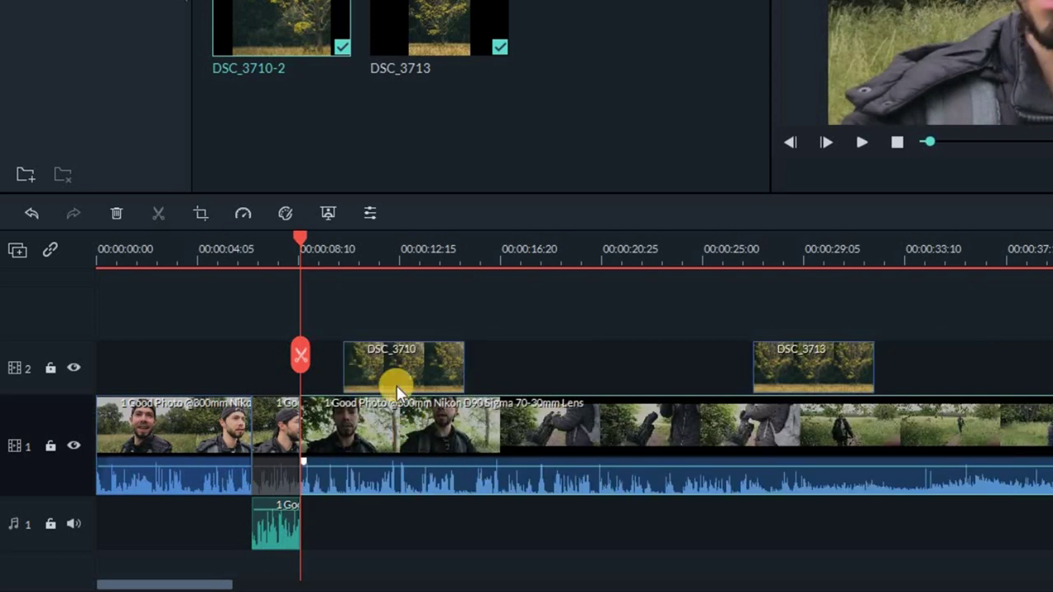
{"action": "key", "text": "ctrl+z"}
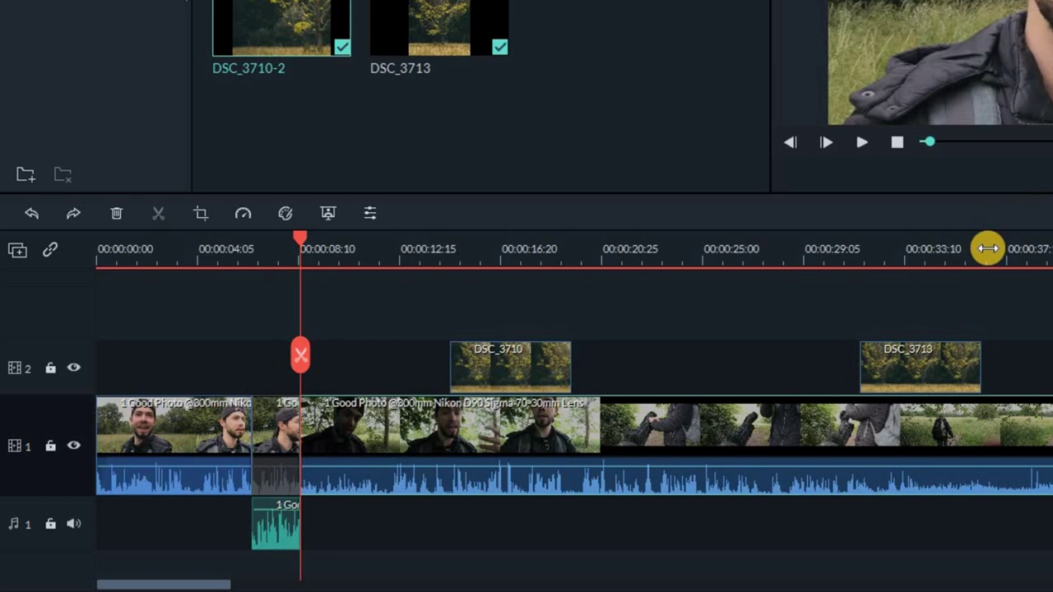
{"action": "key", "text": "ctrl+y"}
{"action": "key", "text": "ctrl+z"}
{"action": "key", "text": "ctrl+y"}
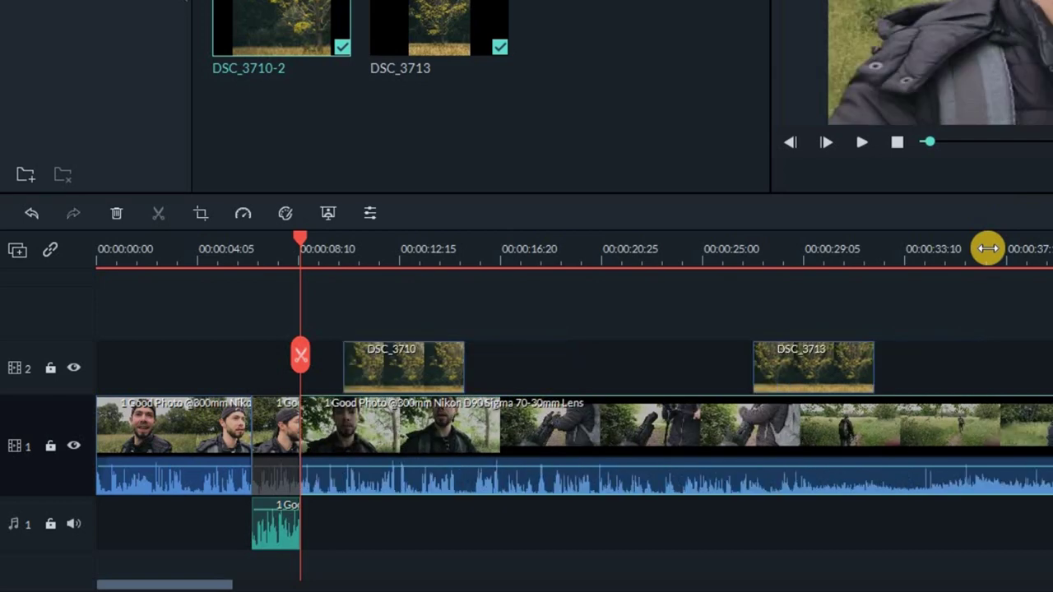
{"action": "key", "text": "ctrl+z"}
{"action": "key", "text": "ctrl+y"}
{"action": "key", "text": "ctrl+z"}
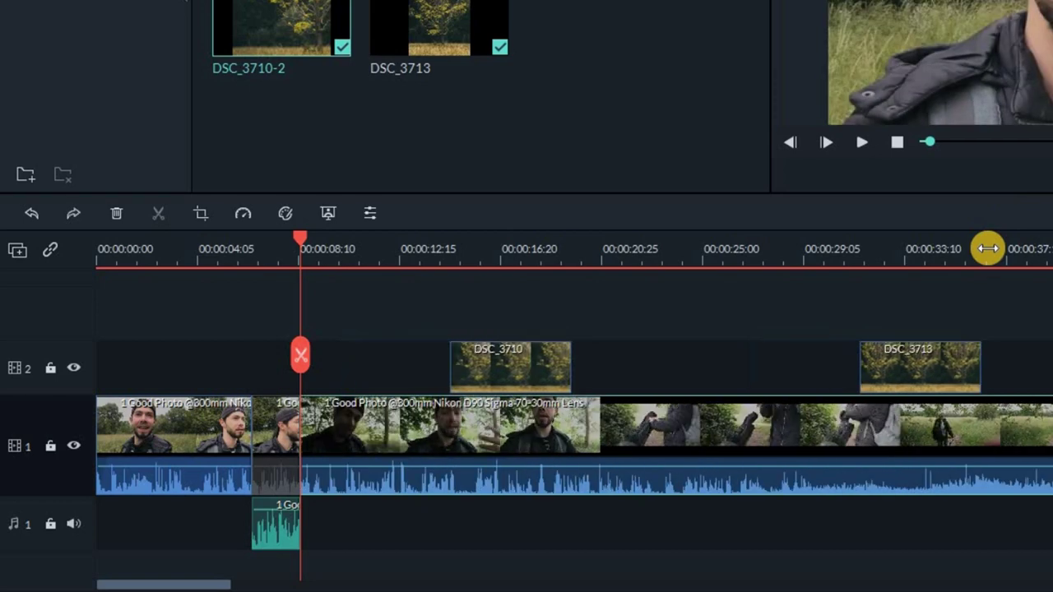
{"action": "key", "text": "ctrl+y"}
{"action": "key", "text": "ctrl+z"}
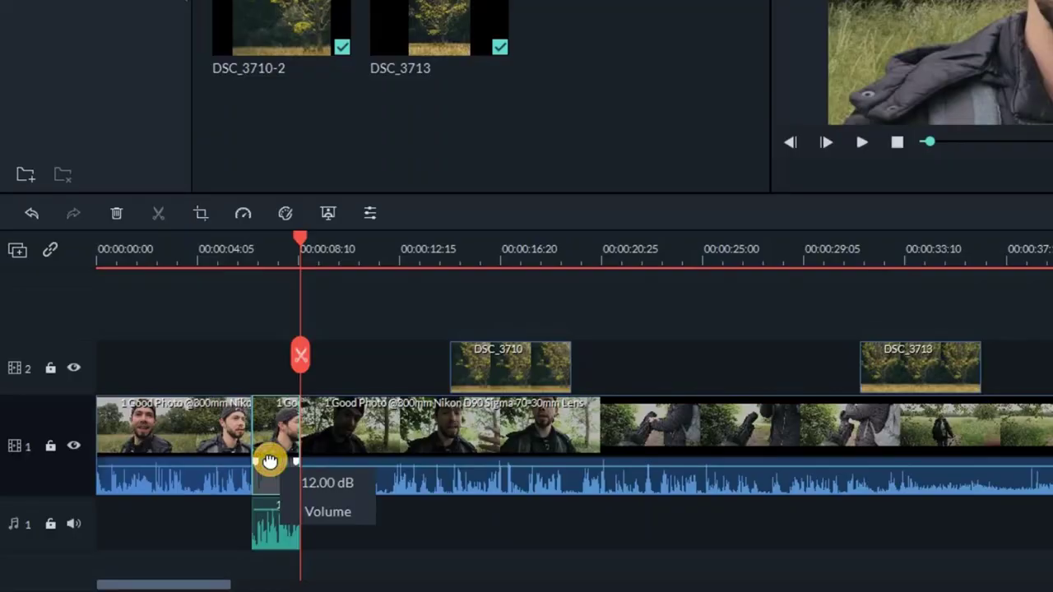
- Raise the short second clip's own volume to 12 dB, and check that its video and detached audio select separately
{"action": "left_click_drag", "start_coordinate": [269, 462], "coordinate": [248, 492]}
{"action": "left_click", "coordinate": [276, 526]}
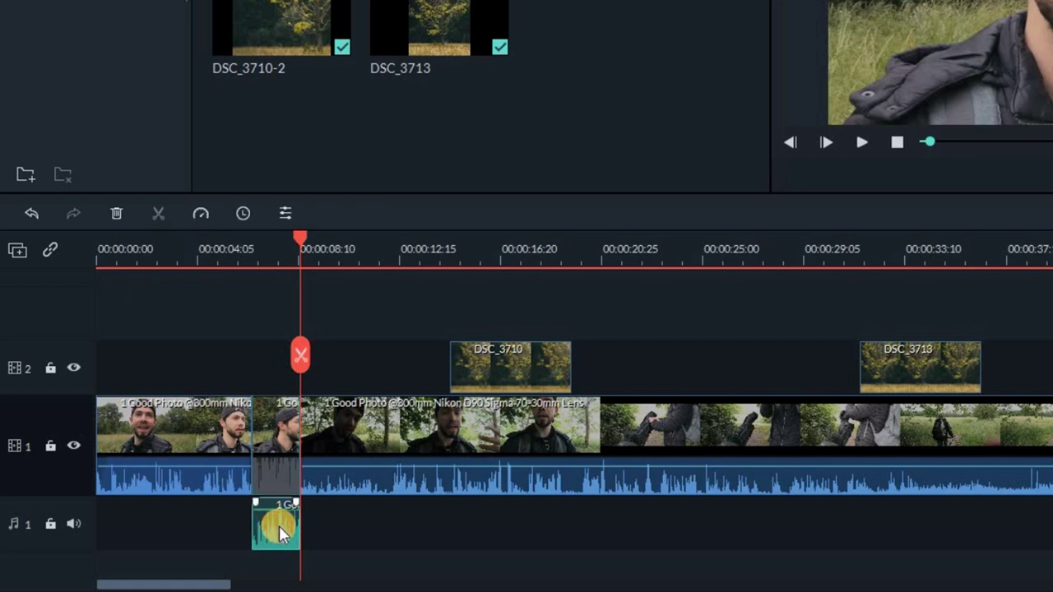
{"action": "left_click", "coordinate": [285, 539]}
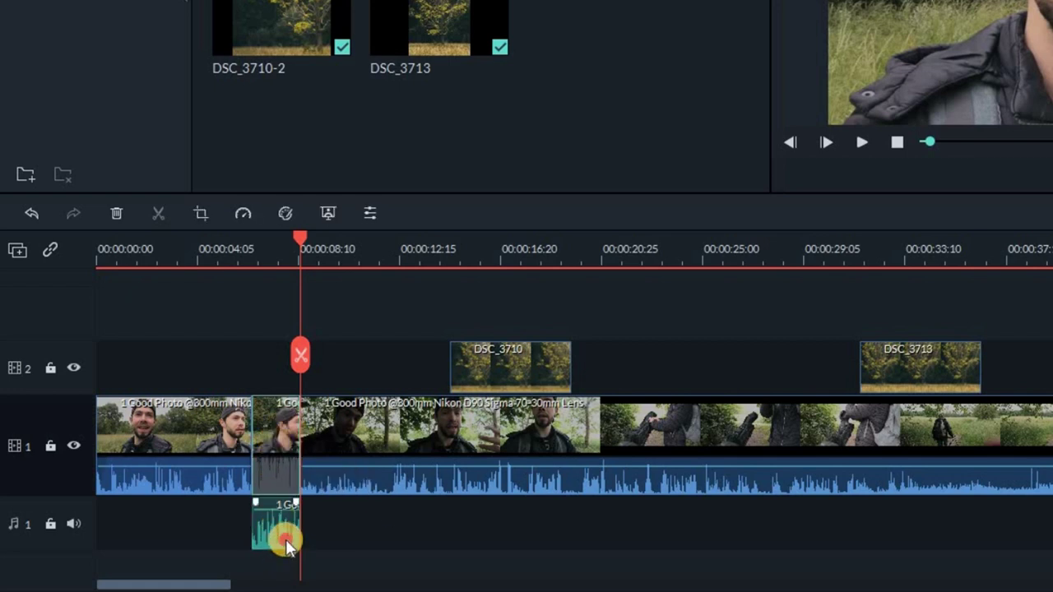
{"action": "left_click", "coordinate": [279, 443]}
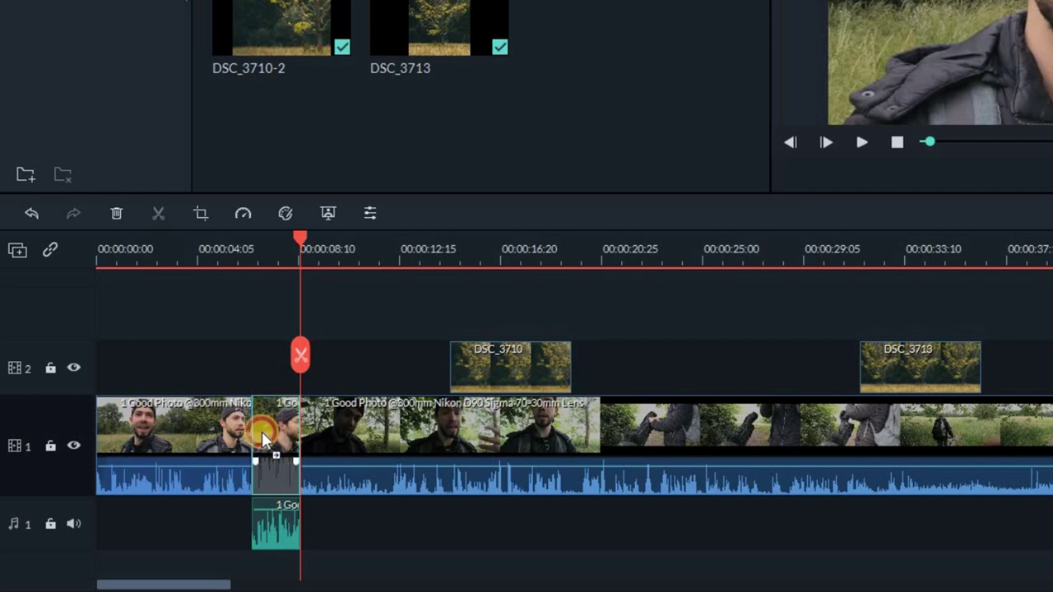
- Try moving the short video clip to the start of the timeline without its detached audio, and undo the move
{"action": "left_click_drag", "start_coordinate": [262, 431], "coordinate": [146, 455]}
{"action": "left_click", "coordinate": [272, 536]}
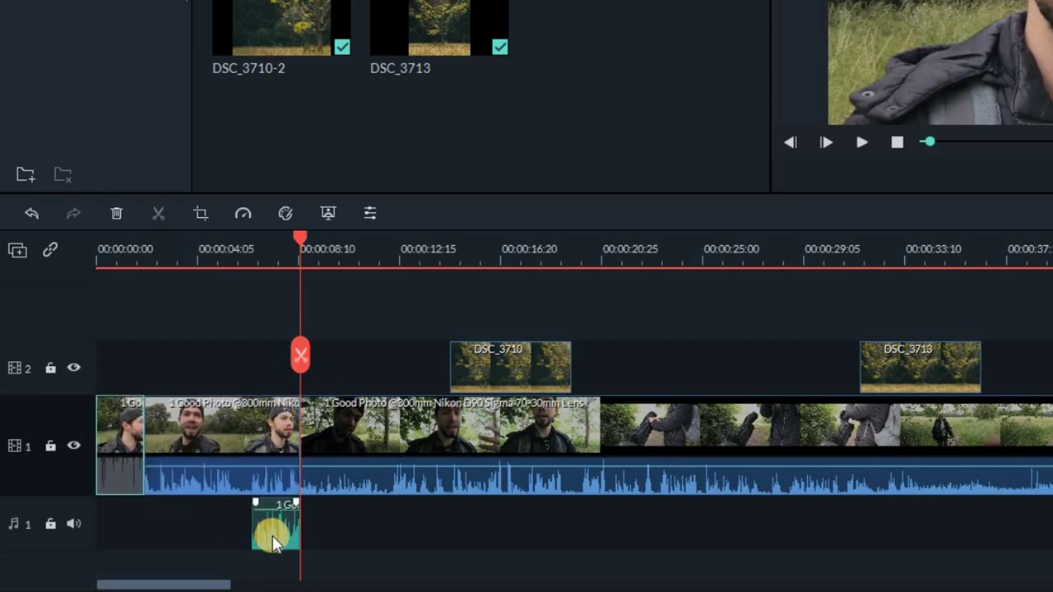
{"action": "key", "text": "ctrl+z"}
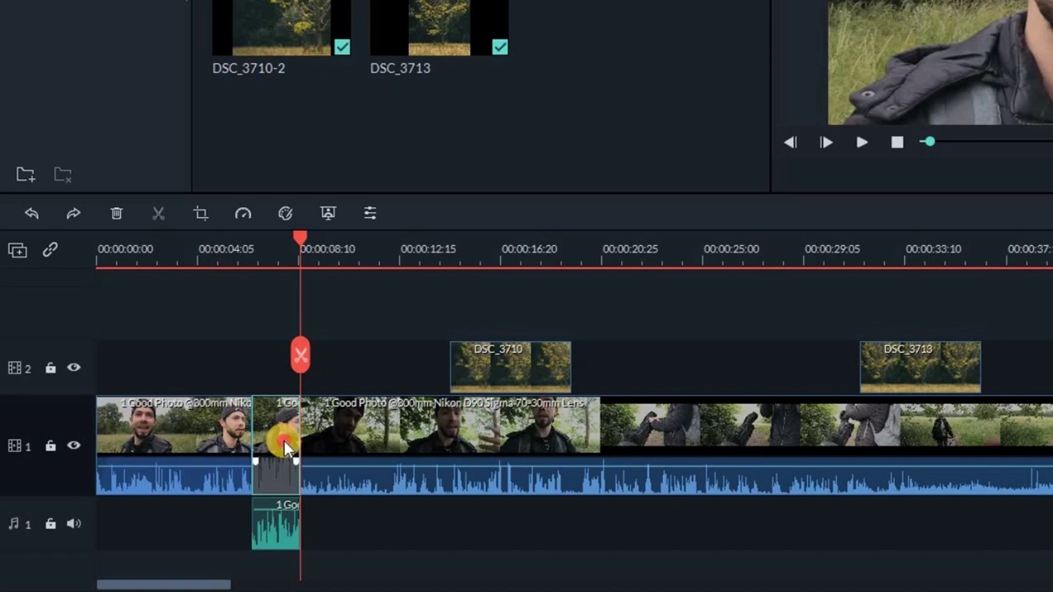
- Group the short second video clip with its detached audio clip
{"action": "mouse_move", "coordinate": [284, 440]}
{"action": "left_mouse_down"}
{"action": "mouse_move", "coordinate": [273, 528]}
{"action": "mouse_move", "coordinate": [277, 457]}
{"action": "left_mouse_up"}
{"action": "left_click", "coordinate": [286, 529]}
{"action": "left_click", "coordinate": [284, 420]}
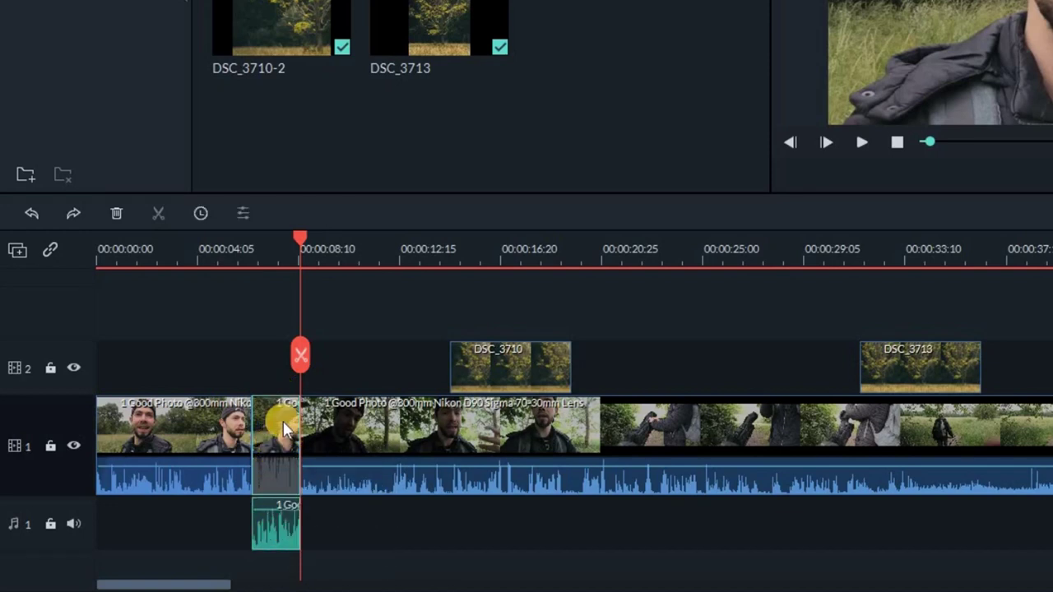
{"action": "right_click", "coordinate": [283, 437]}
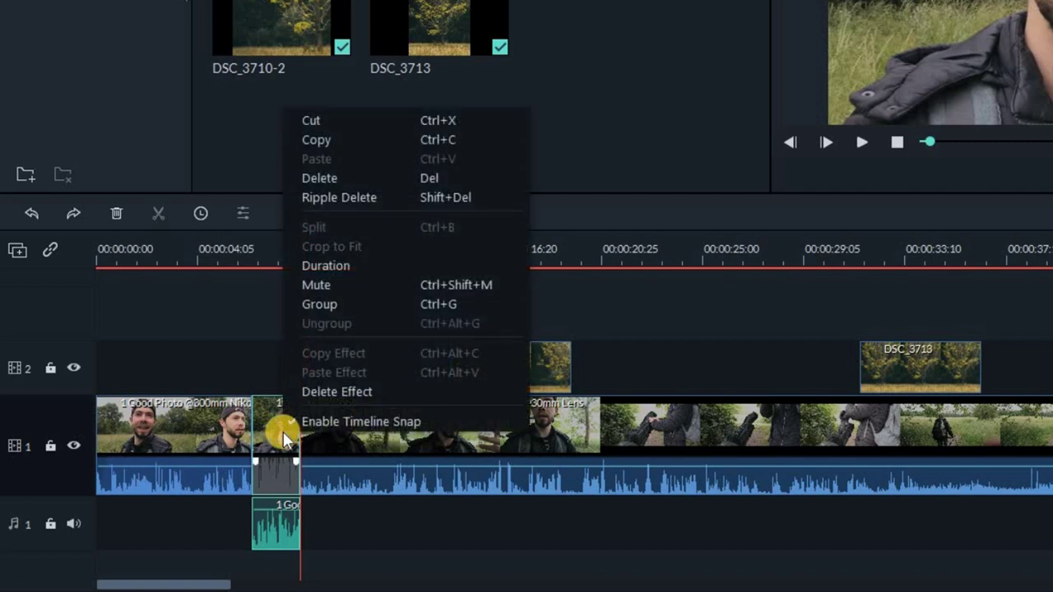
{"action": "left_click", "coordinate": [335, 304]}
- Move the grouped video and audio clips together to the start of the timeline
{"action": "left_click", "coordinate": [381, 542]}
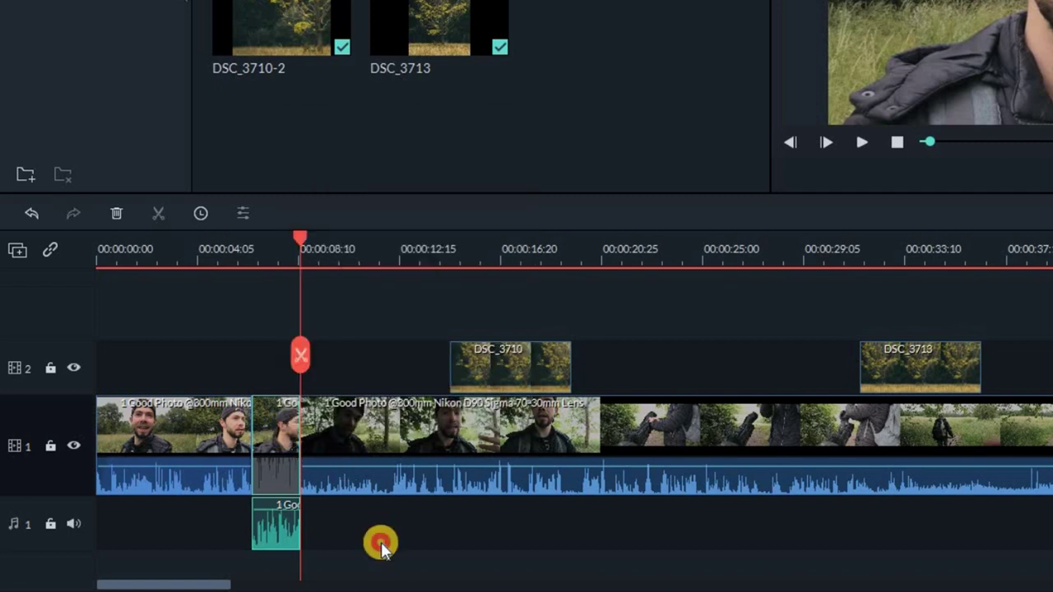
{"action": "left_click", "coordinate": [283, 461]}
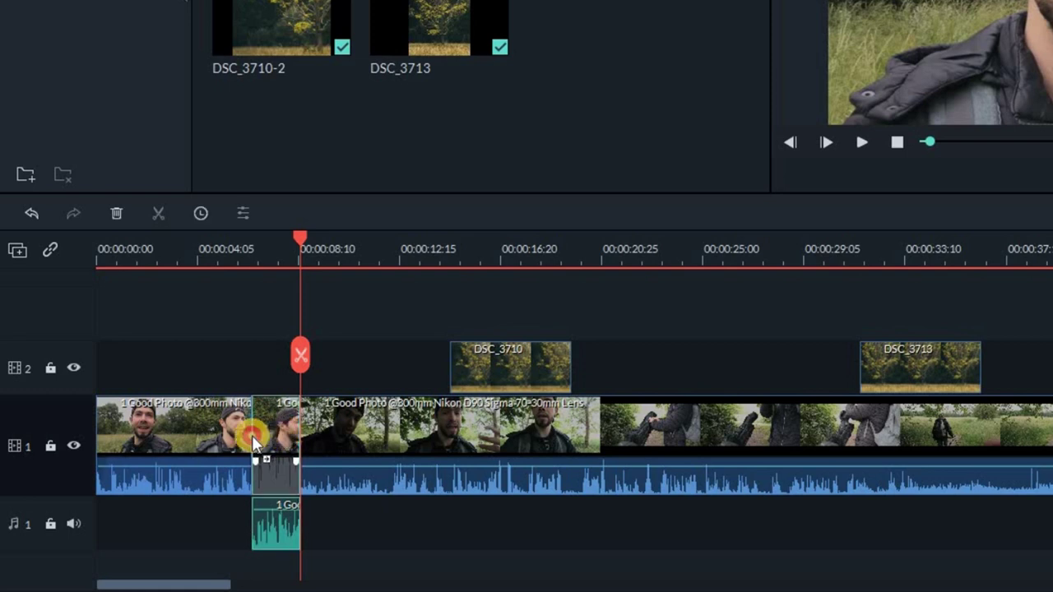
{"action": "left_click_drag", "start_coordinate": [253, 442], "coordinate": [130, 457]}
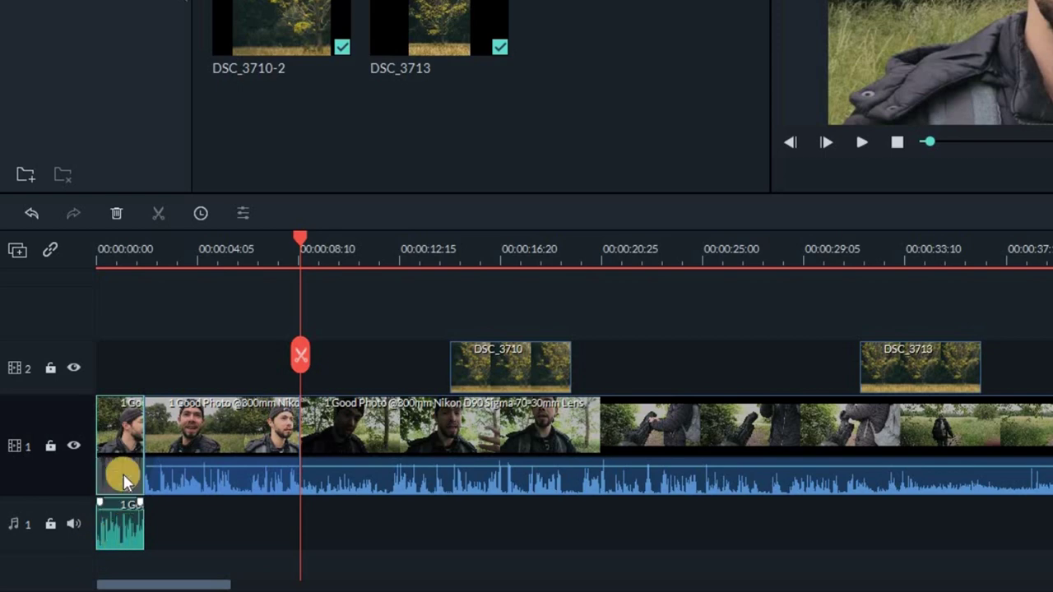